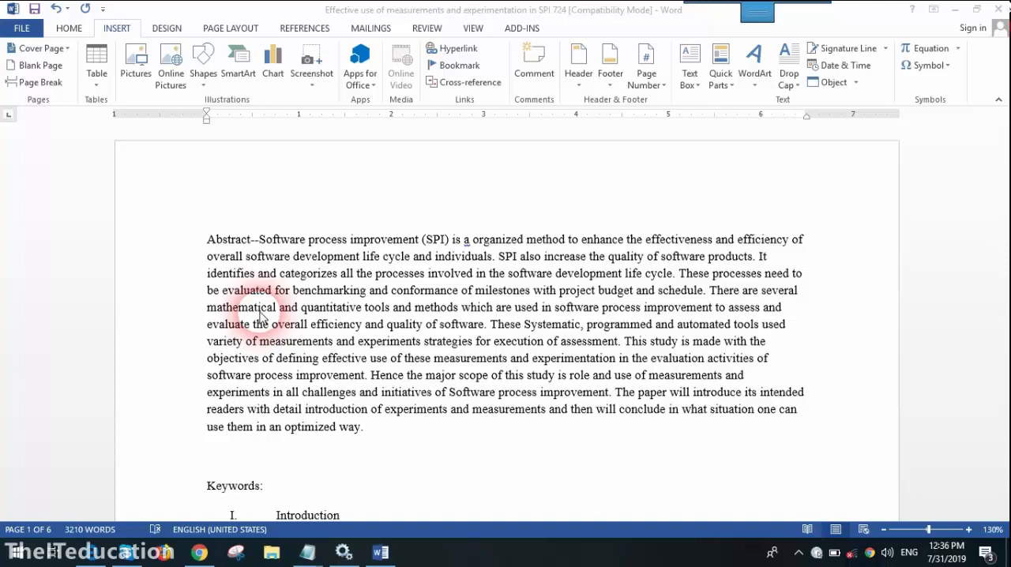
# - Open the recent cs724 paper on the improvement of in-house software
pyautogui.click(25, 34)
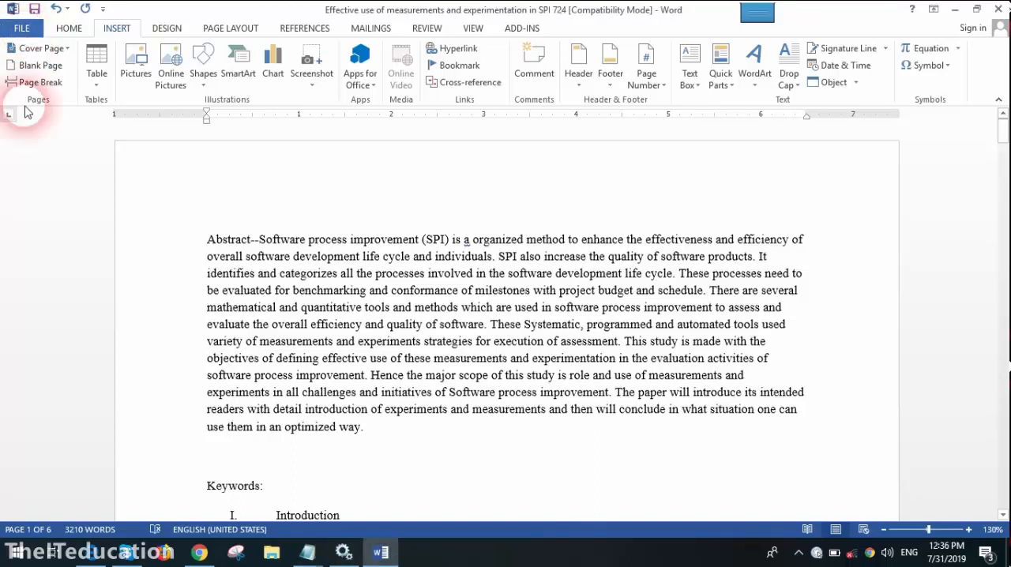
pyautogui.click(31, 28)
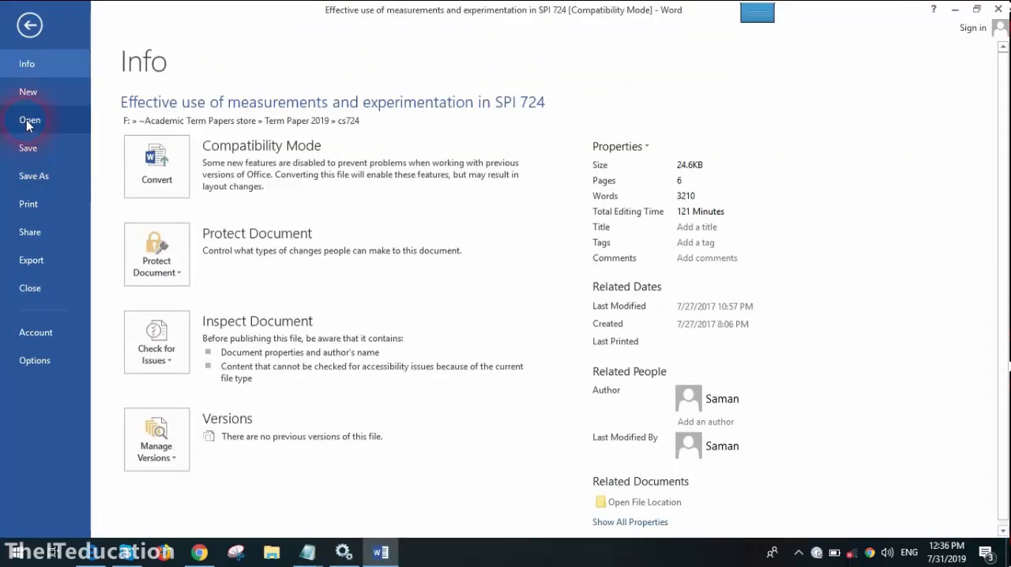
pyautogui.click(29, 120)
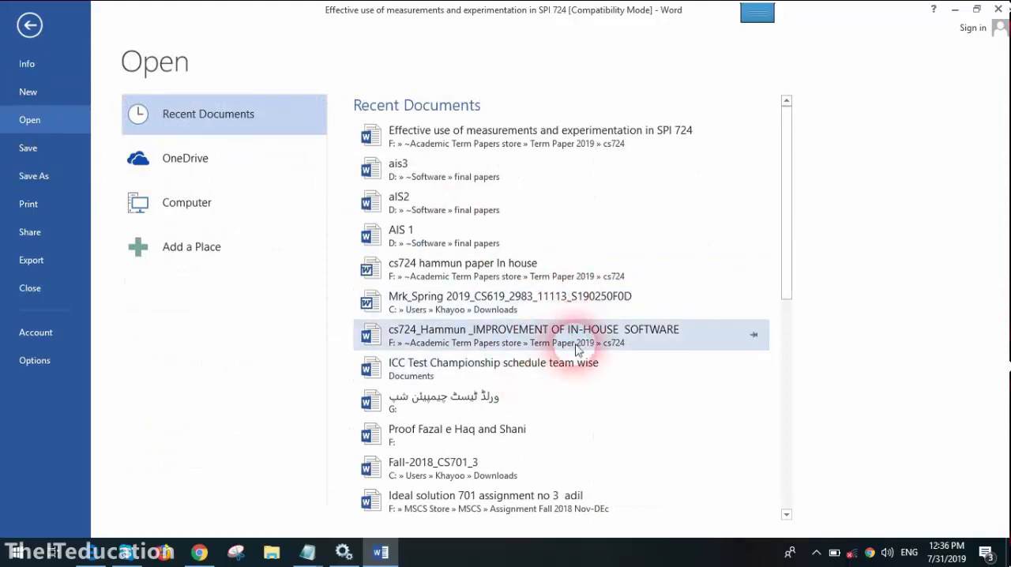
pyautogui.click(578, 340)
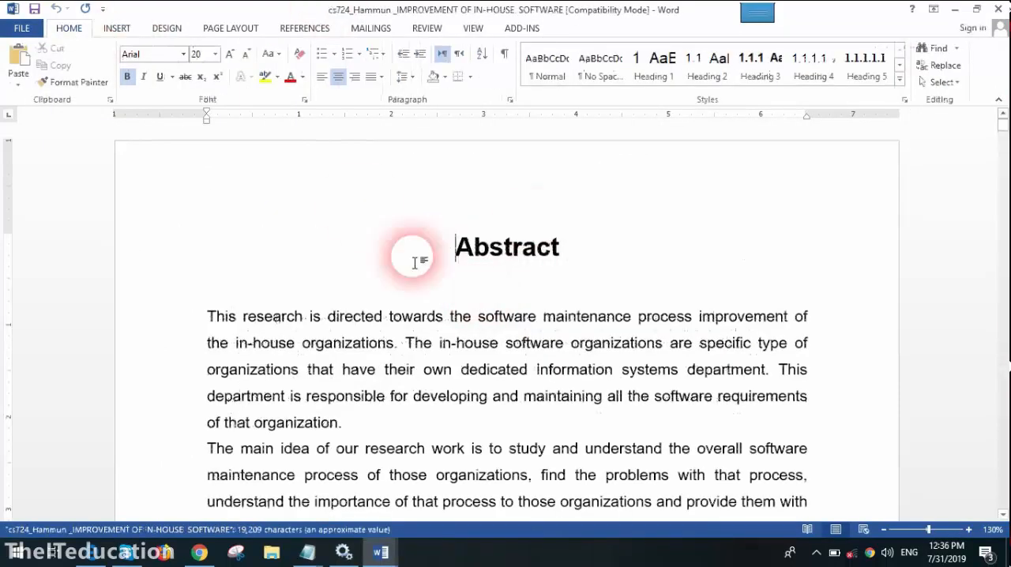
# - Open the recent 5G paper on mobile network generations and look through its two-column pages
pyautogui.click(22, 28)
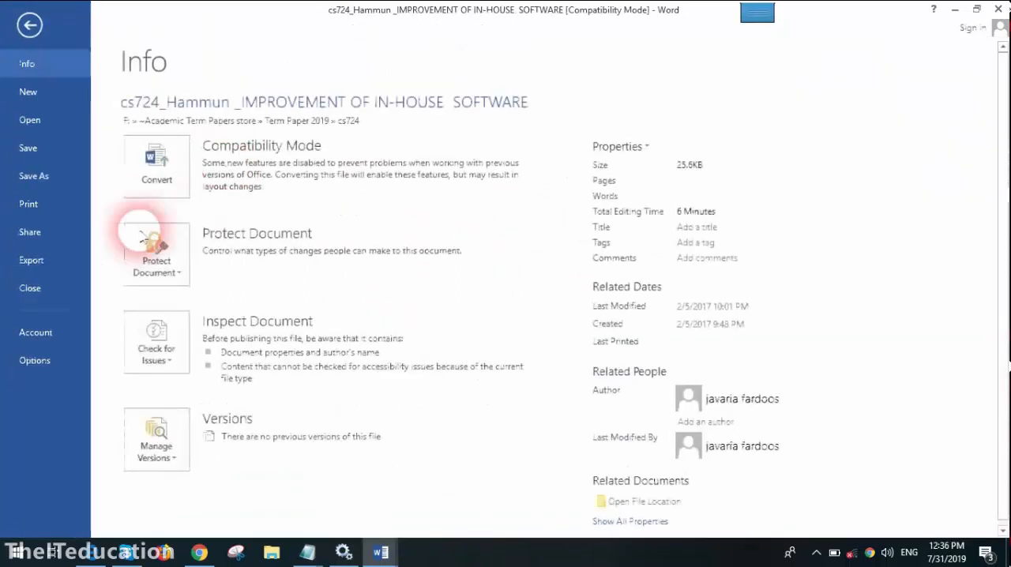
pyautogui.click(59, 123)
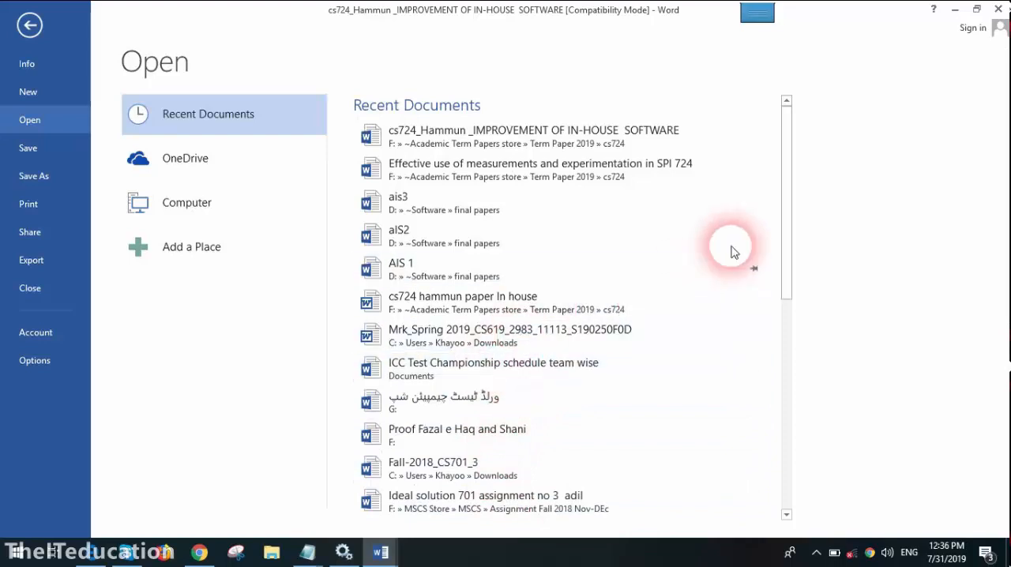
pyautogui.moveTo(788, 210); pyautogui.dragTo(785, 294)
pyautogui.click(449, 385)
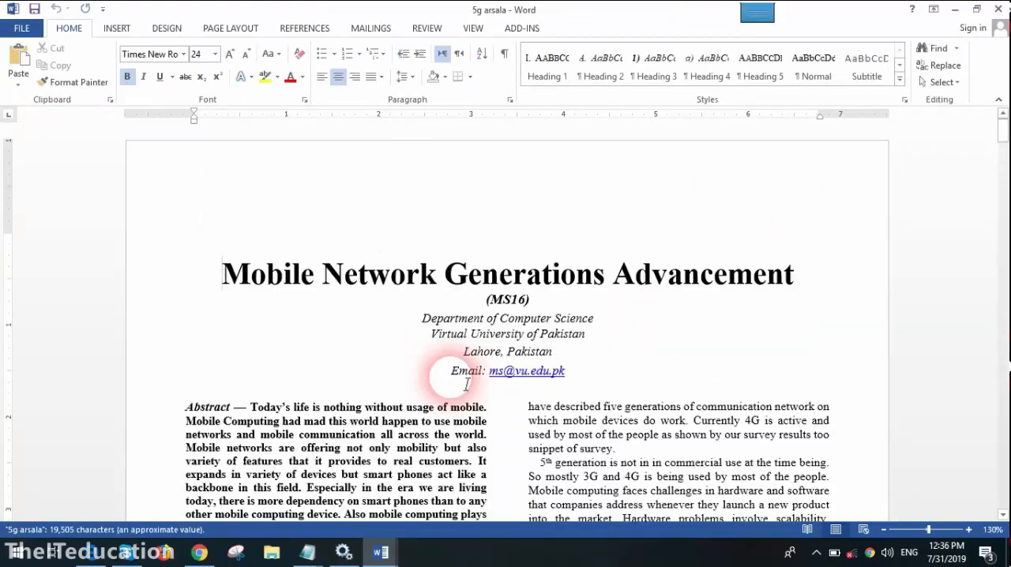
pyautogui.scroll(-5, 466, 385)
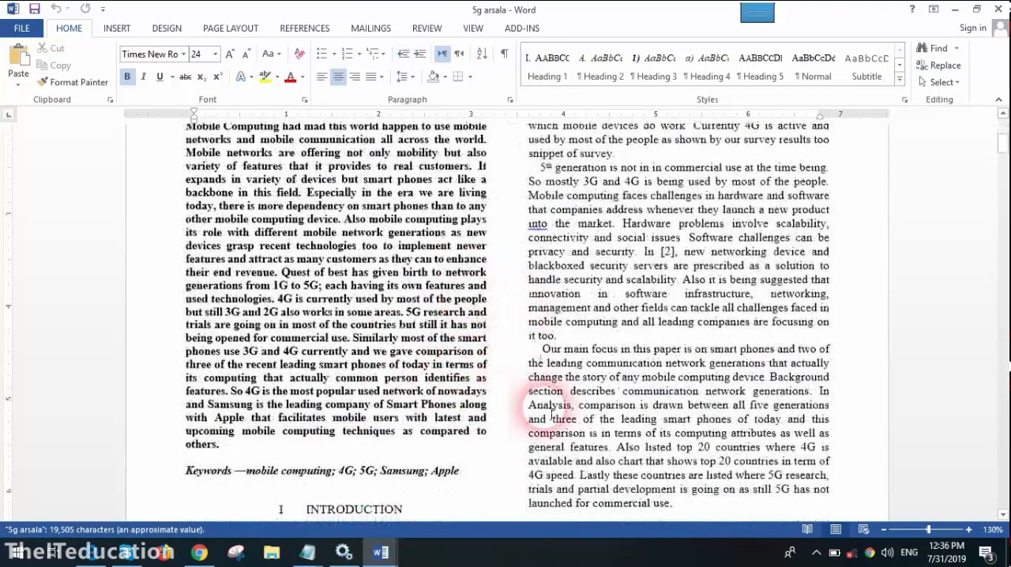
pyautogui.scroll(-15, 472, 305)
pyautogui.scroll(-2, 464, 416)
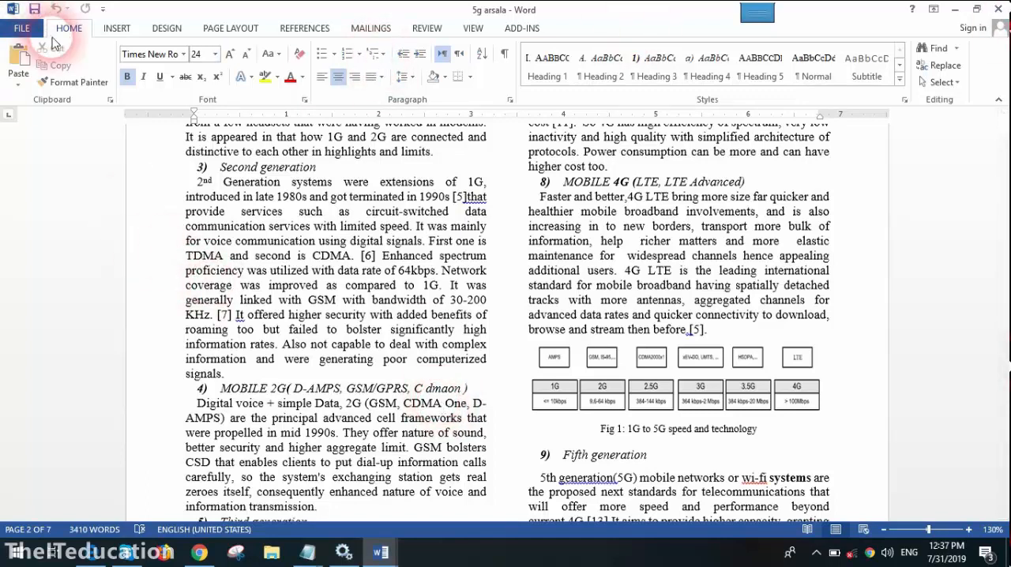
# - Create a new blank document and set its page layout to two columns
pyautogui.hotkey('ctrl', 'n')
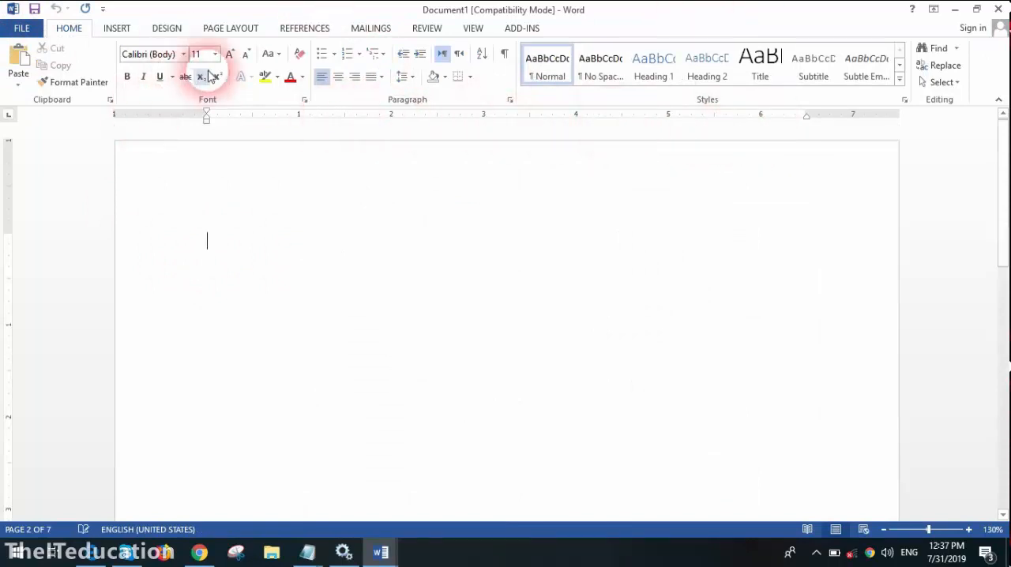
pyautogui.click(117, 29)
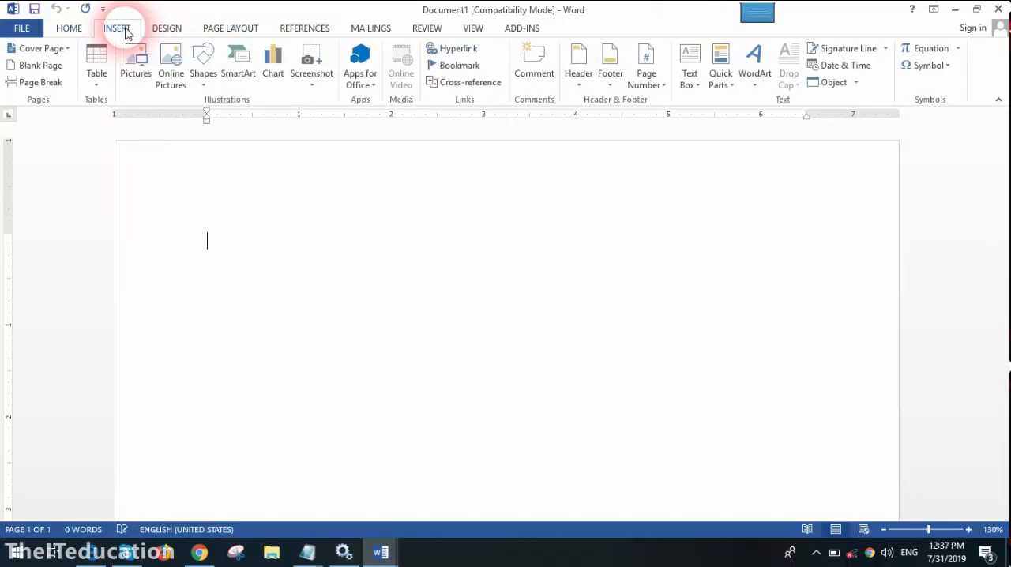
pyautogui.click(167, 29)
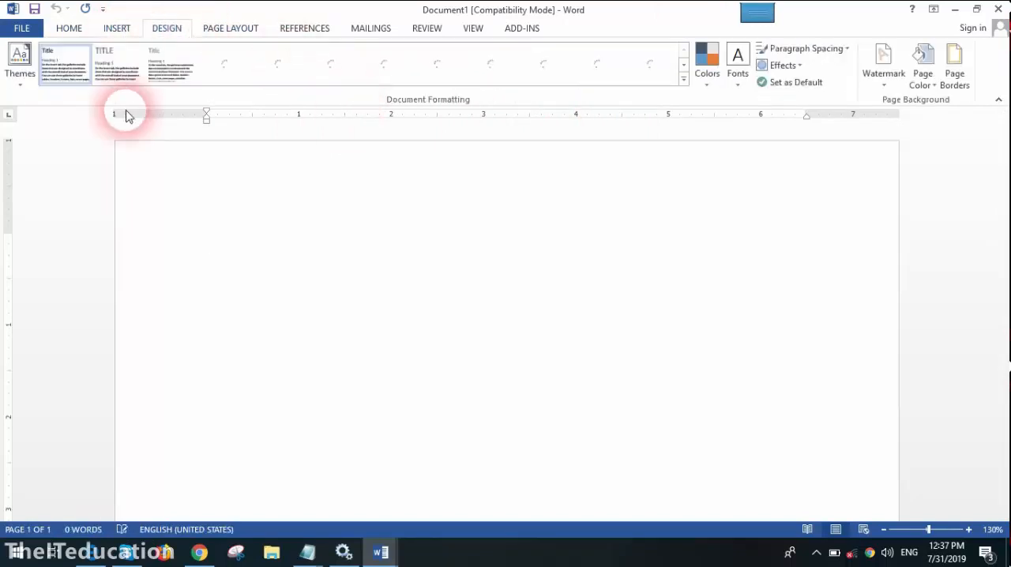
pyautogui.click(242, 30)
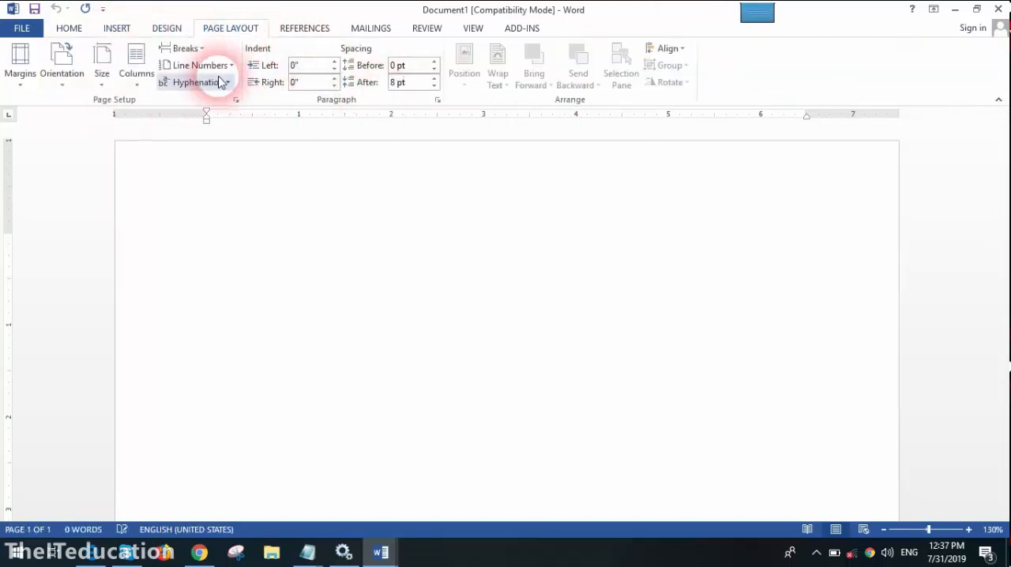
pyautogui.click(139, 79)
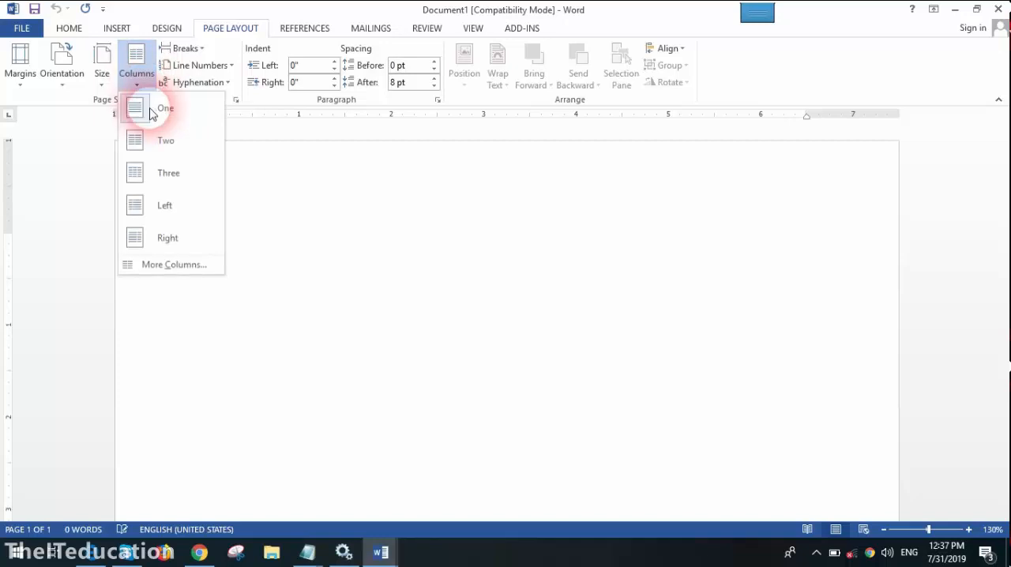
pyautogui.click(166, 147)
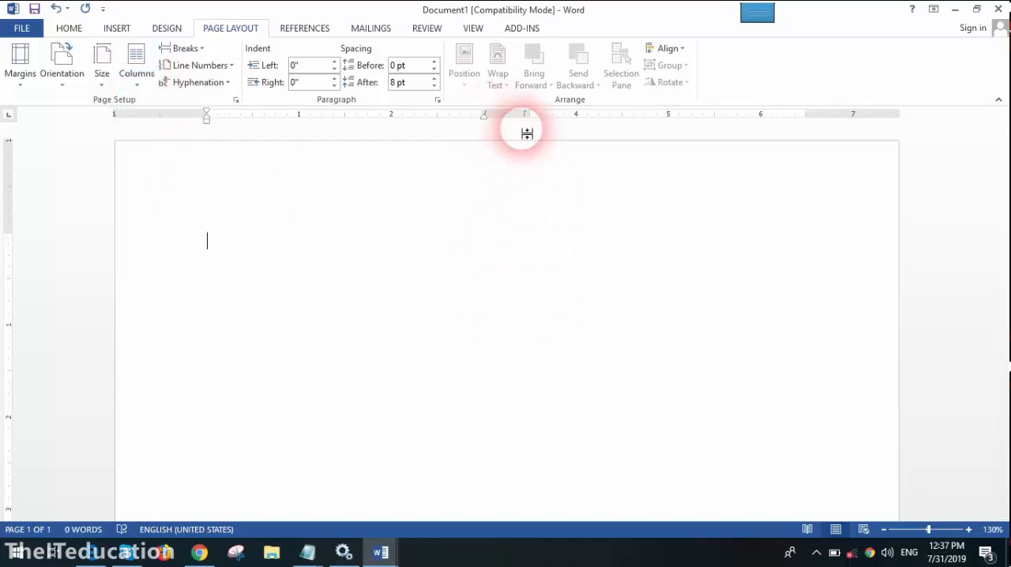
# - Write "Now this document has been divided into two cvolumns" as the first paragraph
pyautogui.write('Now this ')
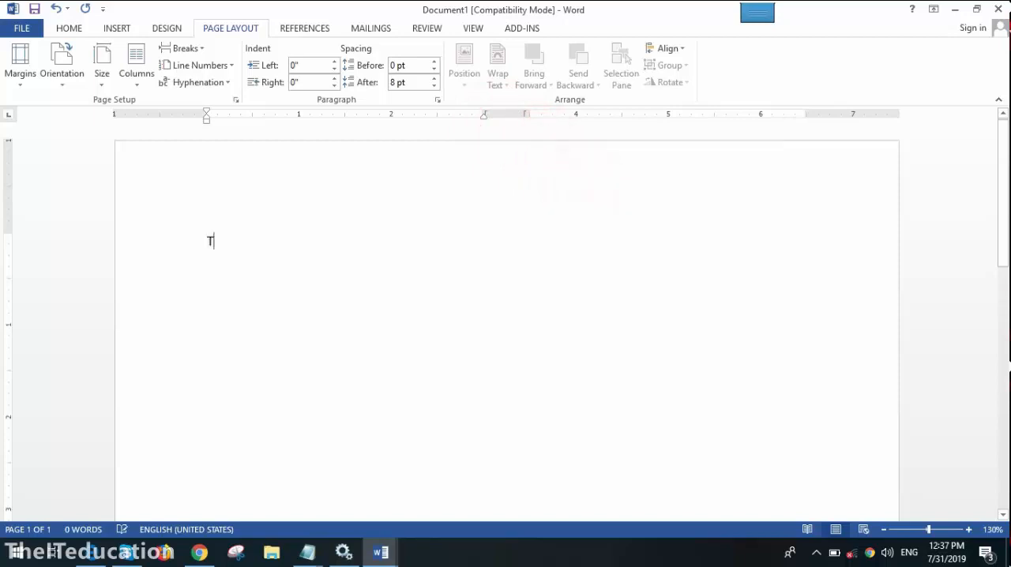
pyautogui.write('doc')
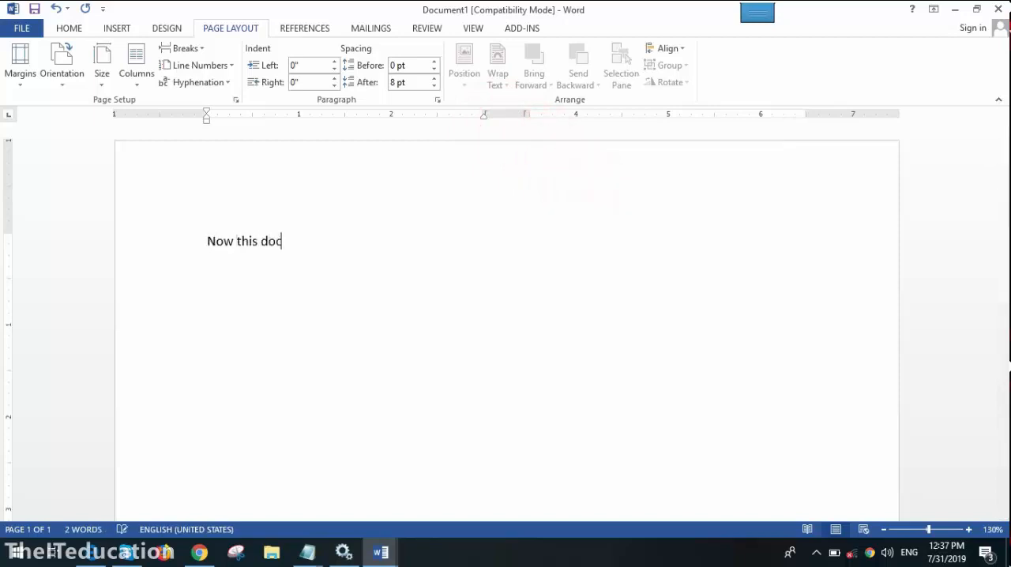
pyautogui.write('ument has been divided into two')
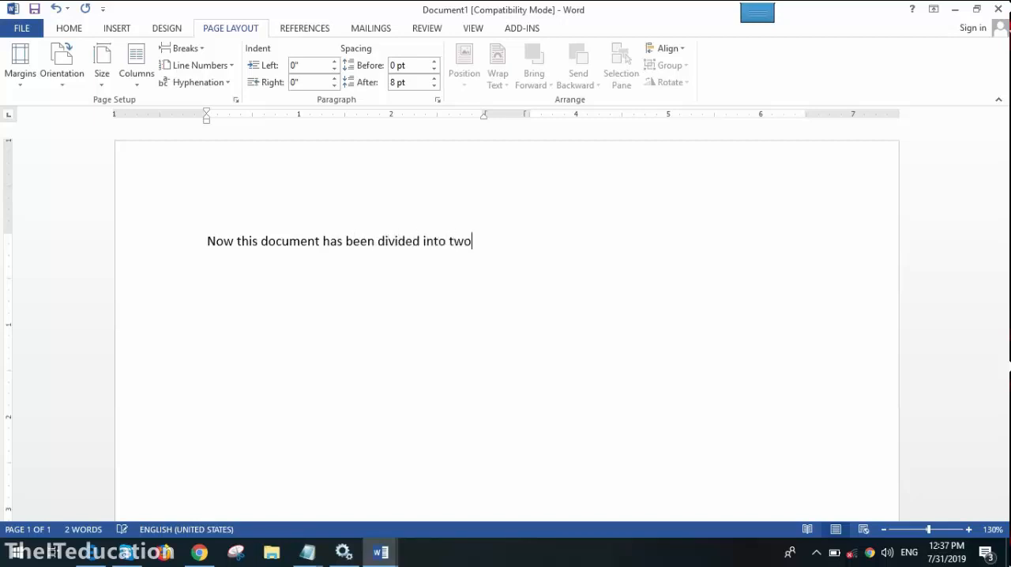
pyautogui.press('Return')
pyautogui.write('cvolumns ')
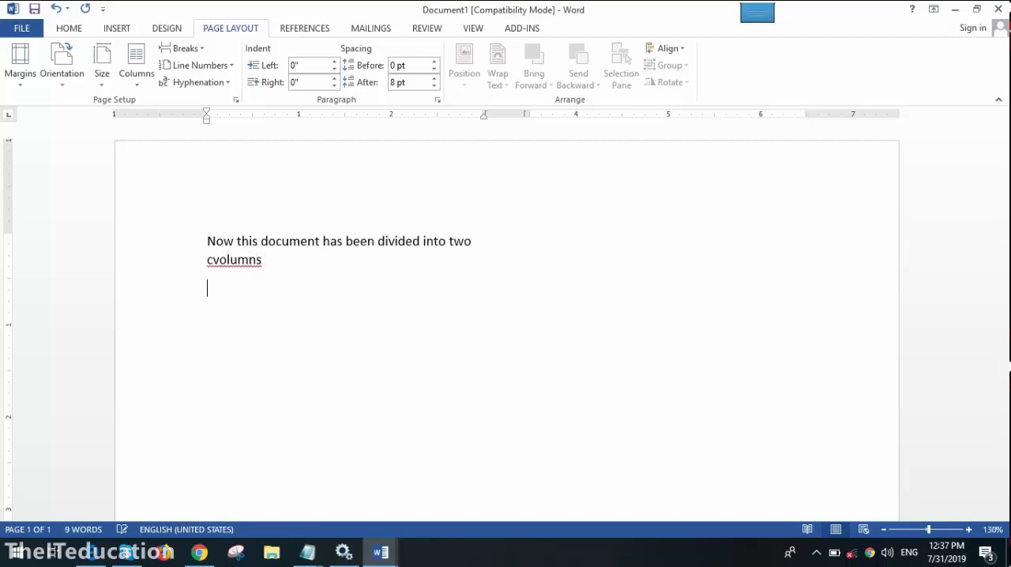
pyautogui.write('now yo')
pyautogui.write('u may write the dat')
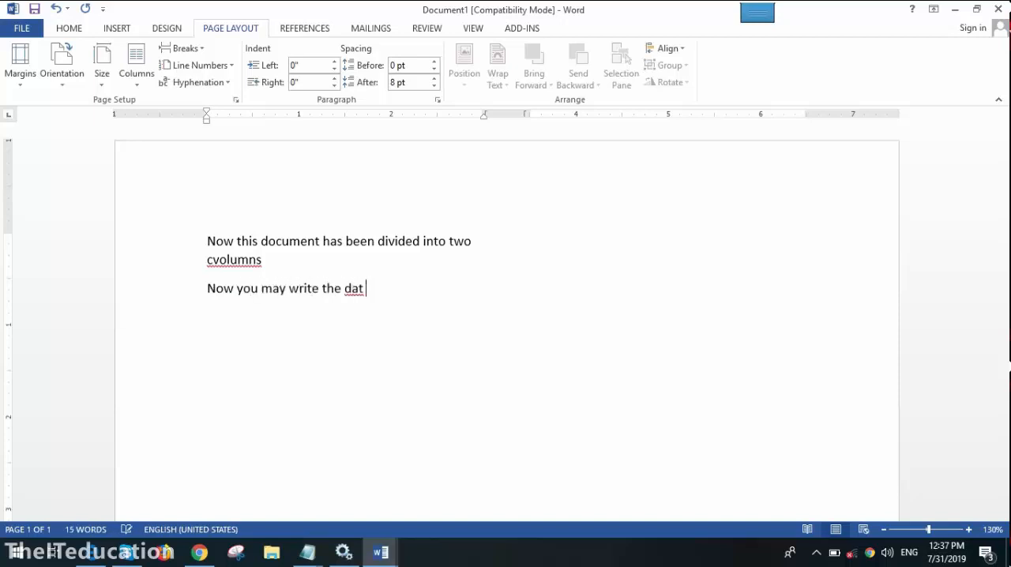
# - Add a second paragraph reading "Now you may write the data in two columnsts."
pyautogui.press('BackSpace')
pyautogui.write('a in two co')
pyautogui.press('BackSpace')
pyautogui.press('BackSpace')
pyautogui.write('coli')
pyautogui.write('umnsts.')
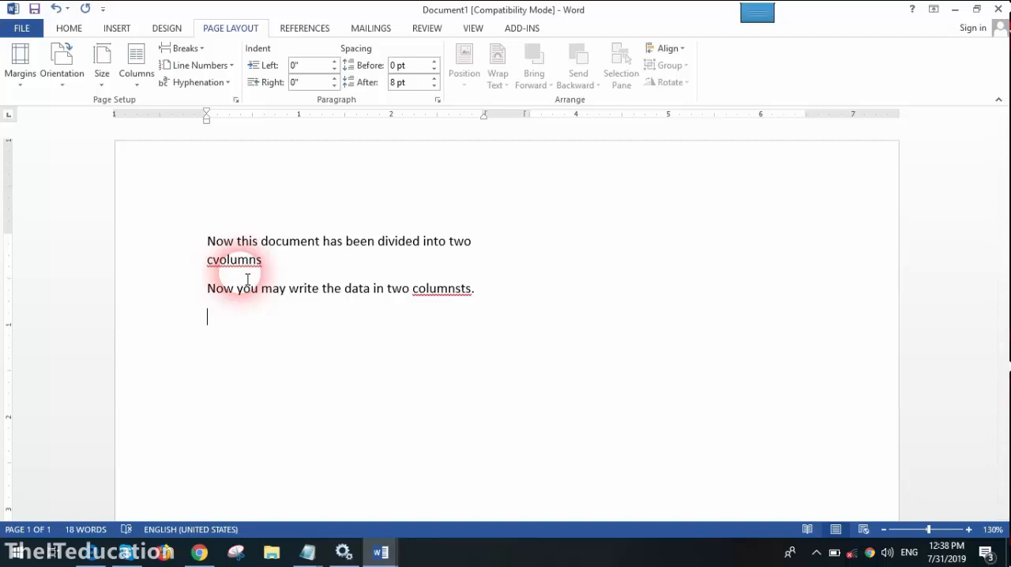
# - Leave an empty paragraph and add the lines "Line Break" and "Page Break" below it
pyautogui.press('Return')
pyautogui.write('LineBara')
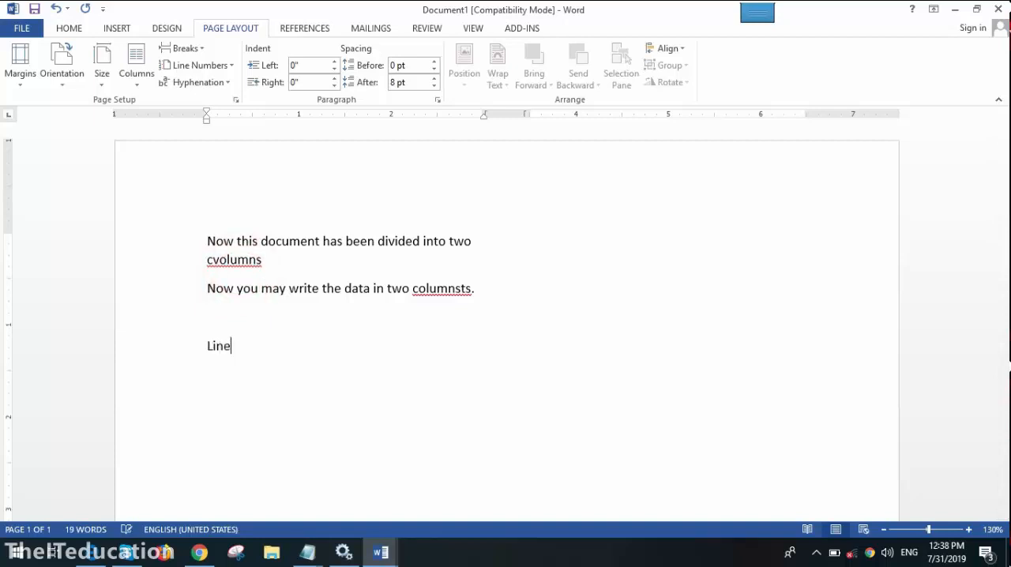
pyautogui.press('BackSpace')
pyautogui.press('BackSpace')
pyautogui.press('BackSpace')
pyautogui.write('reak')
pyautogui.press('Return')
pyautogui.write('Page Break ')
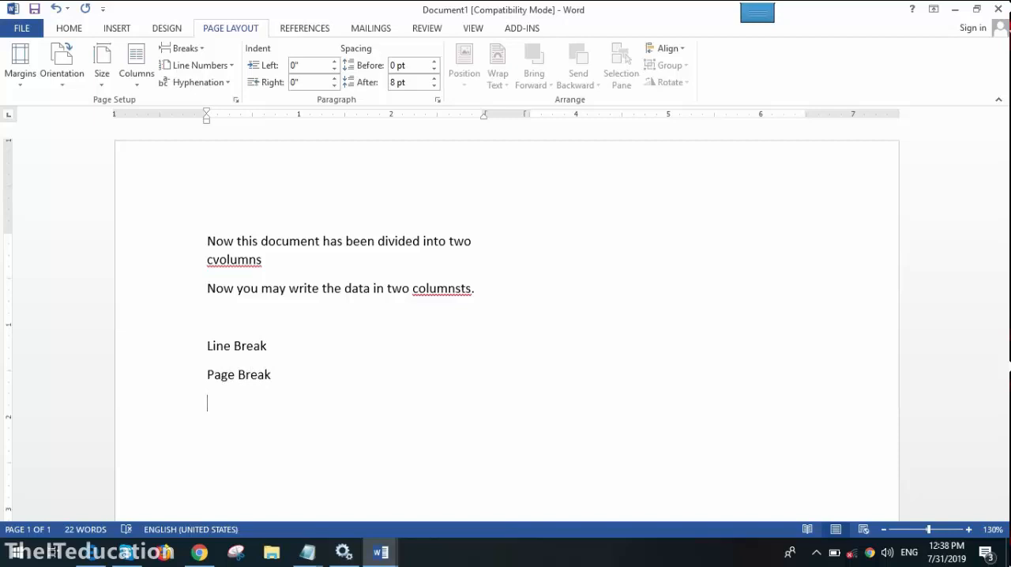
pyautogui.write('Column Bra')
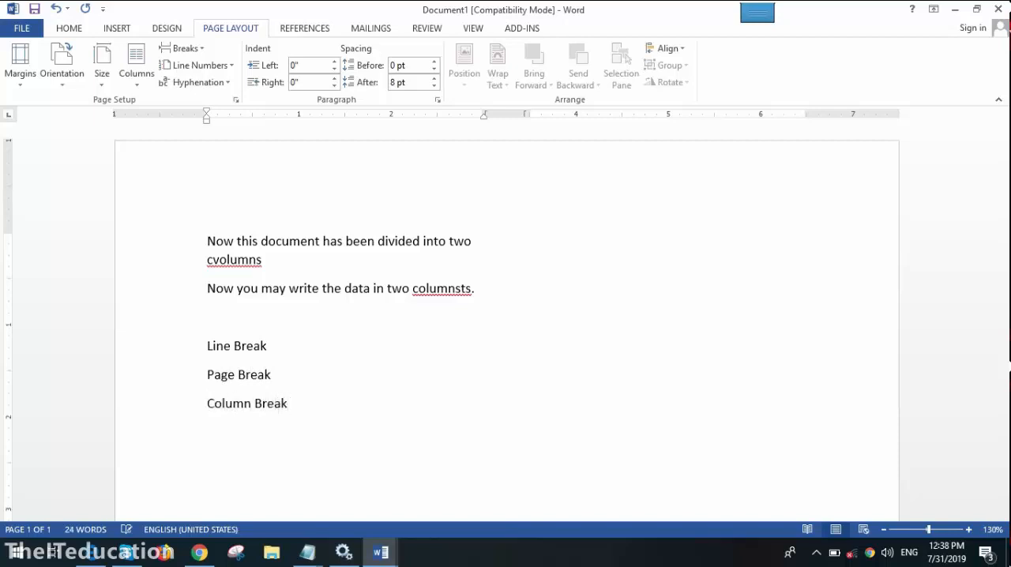
pyautogui.write('SEctio')
# - Extend the list with the lines "Column Break" and "Section Break", followed by a new empty paragraph
pyautogui.press('BackSpace')
pyautogui.press('BackSpace')
pyautogui.press('BackSpace')
pyautogui.write('ection Break')
pyautogui.press('Return')
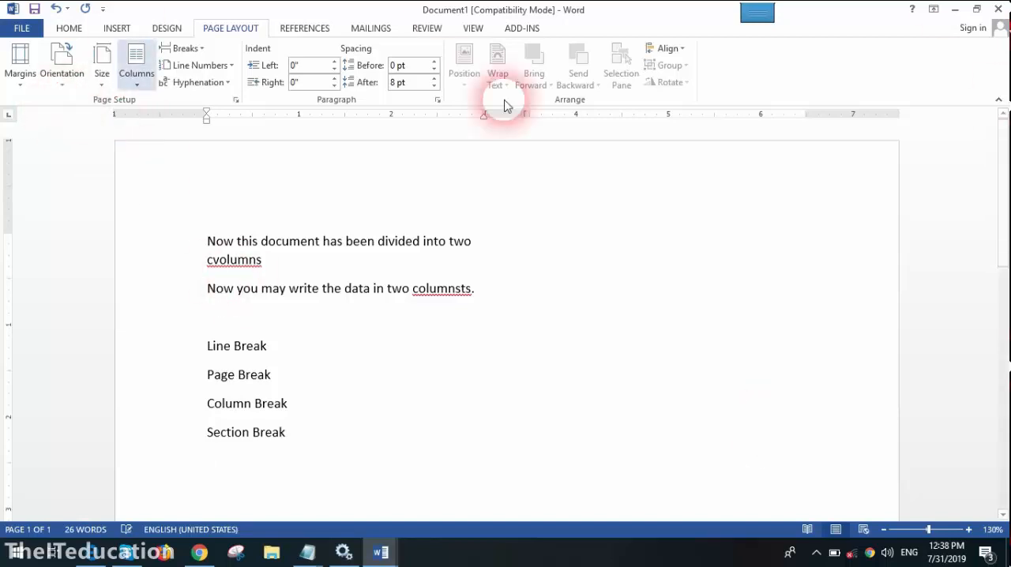
# - Show the formatting marks and select the paragraph mark after "Line Break" at 260% zoom
pyautogui.click(69, 28)
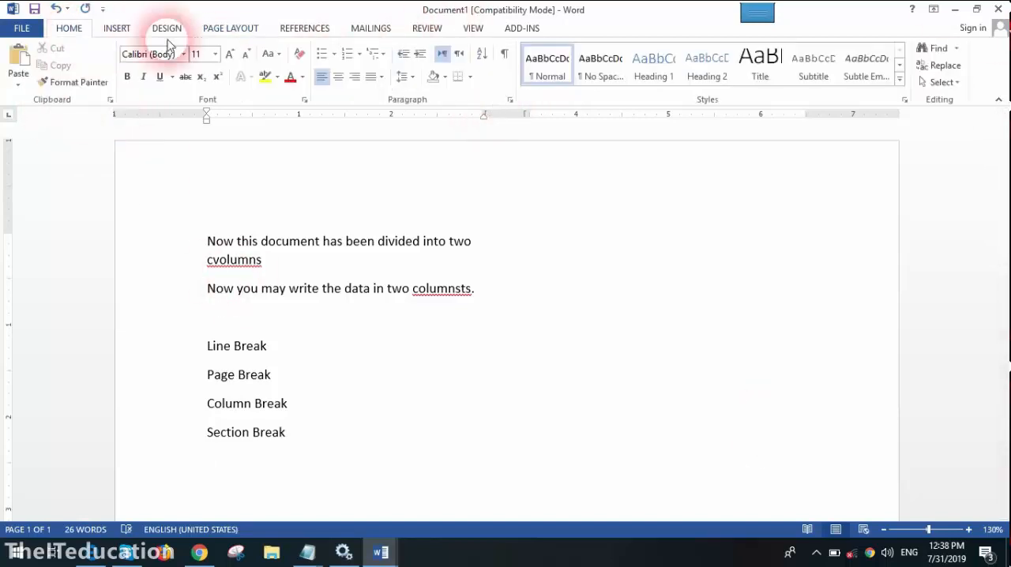
pyautogui.click(503, 57)
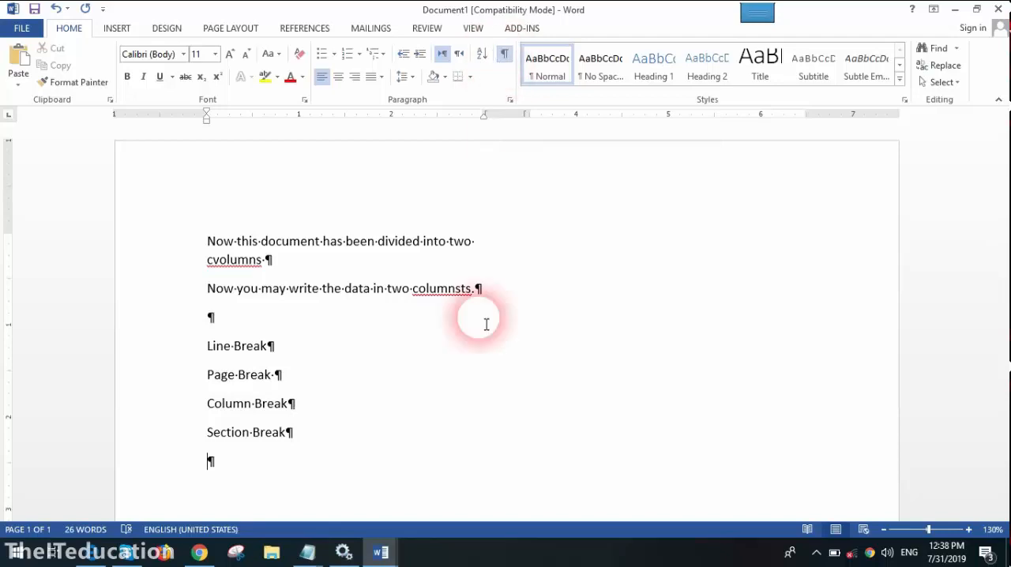
pyautogui.click(969, 529)
pyautogui.click(969, 530)
pyautogui.click(969, 529)
pyautogui.click(969, 529)
pyautogui.click(969, 530)
pyautogui.click(969, 529)
pyautogui.click(969, 529)
pyautogui.click(970, 530)
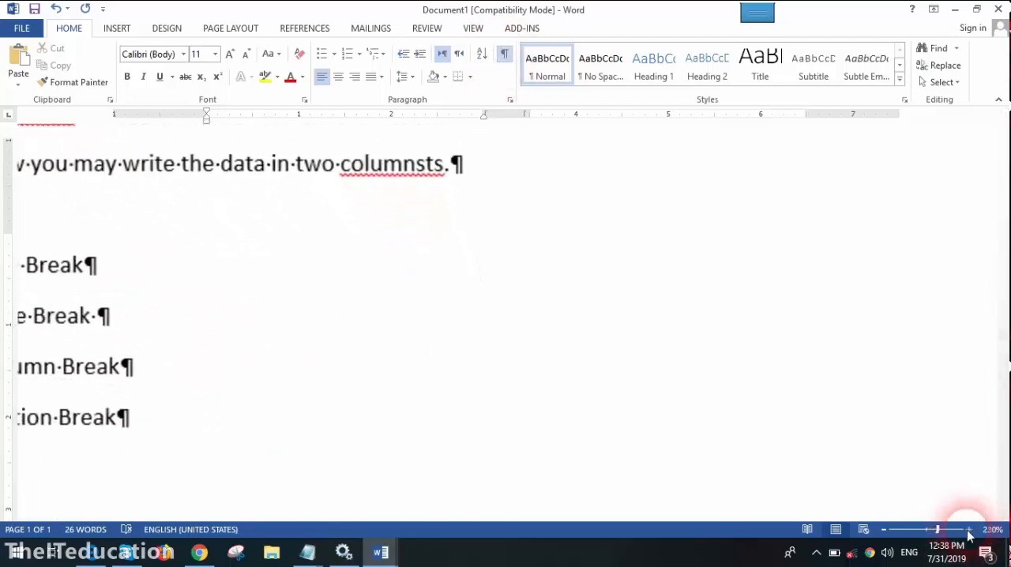
pyautogui.click(969, 530)
pyautogui.click(969, 530)
pyautogui.click(969, 530)
pyautogui.click(969, 530)
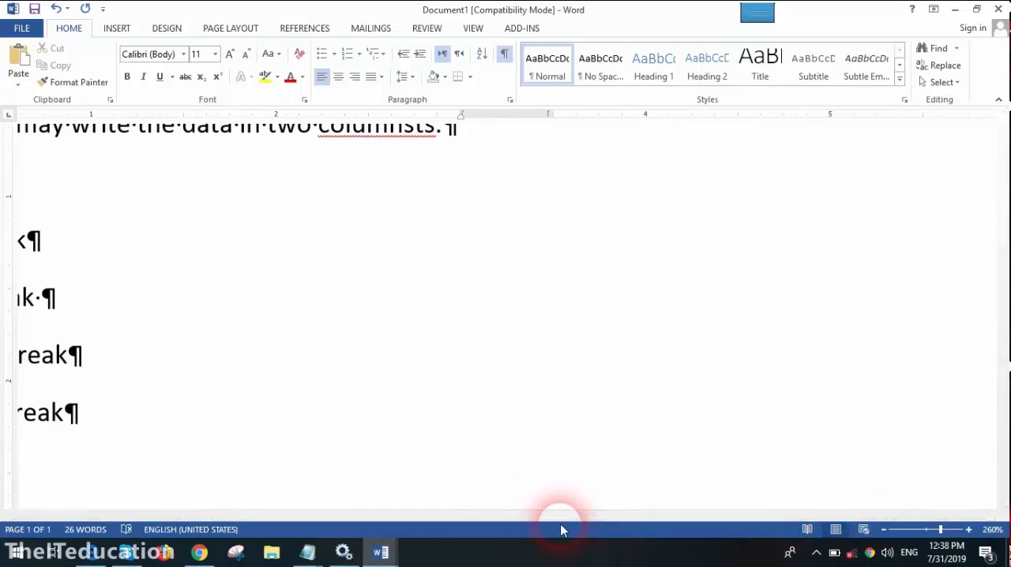
pyautogui.moveTo(565, 516); pyautogui.dragTo(343, 515)
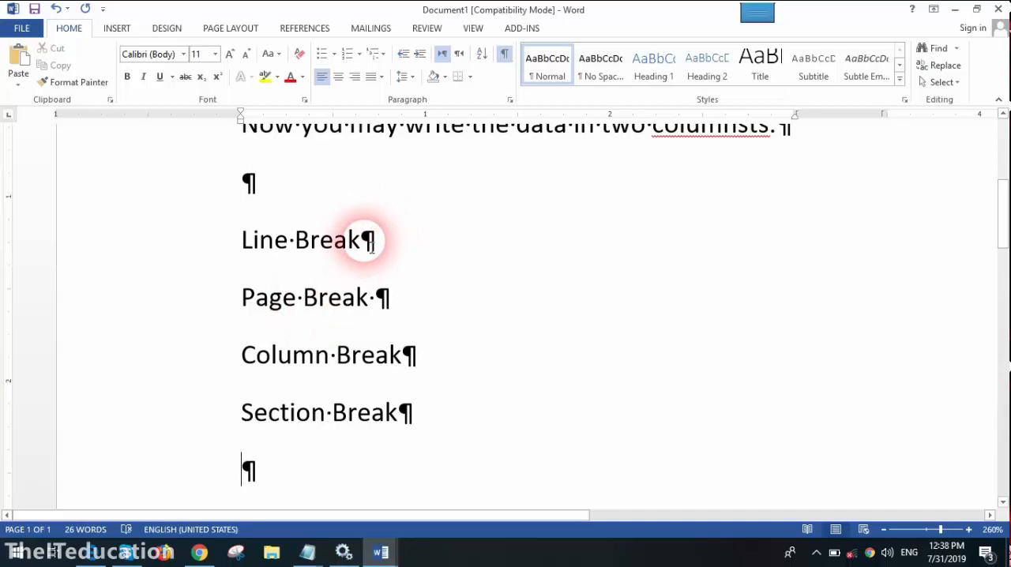
pyautogui.moveTo(372, 245); pyautogui.dragTo(379, 244)
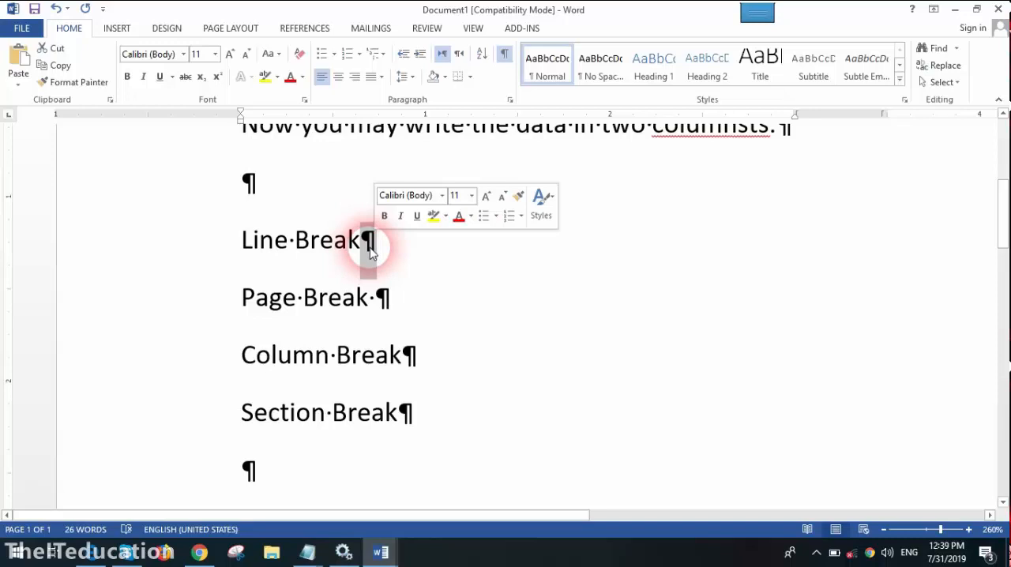
# - Reduce the zoom to 170% and bring the whole list of break types back into view
pyautogui.scroll(4, 373, 253)
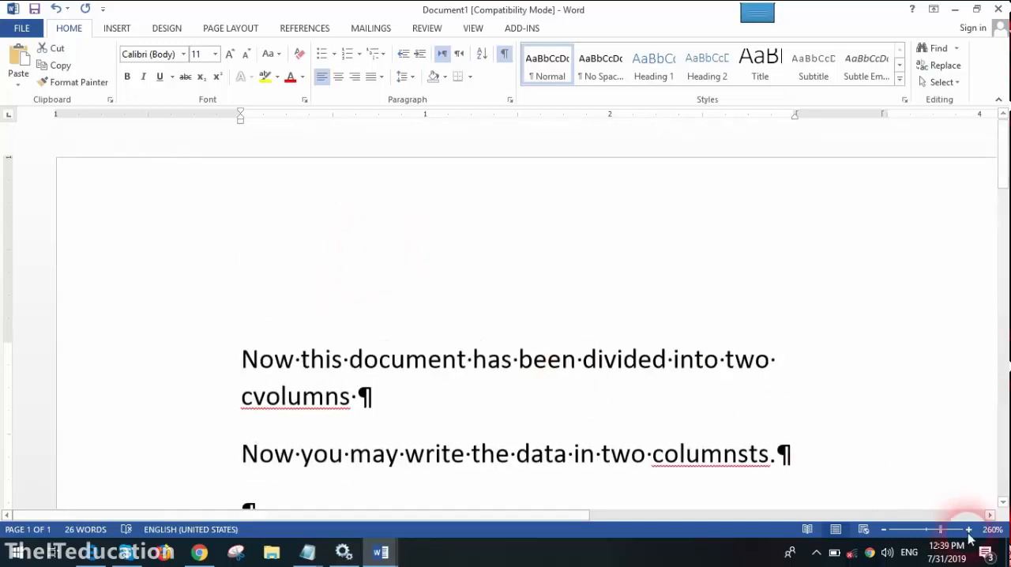
pyautogui.click(883, 529)
pyautogui.click(884, 529)
pyautogui.click(883, 529)
pyautogui.click(884, 529)
pyautogui.click(883, 530)
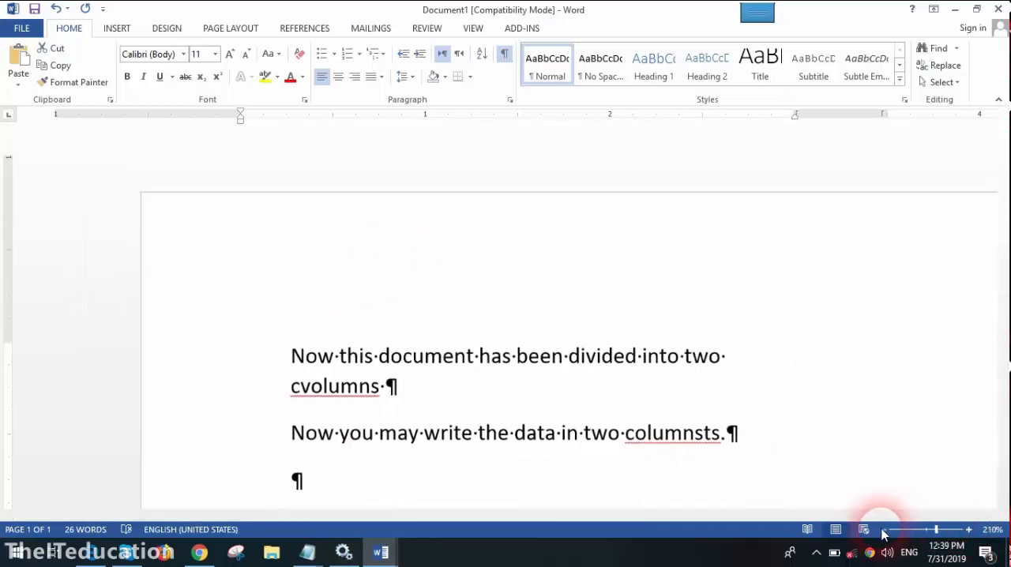
pyautogui.click(883, 533)
pyautogui.click(883, 533)
pyautogui.click(883, 533)
pyautogui.click(884, 533)
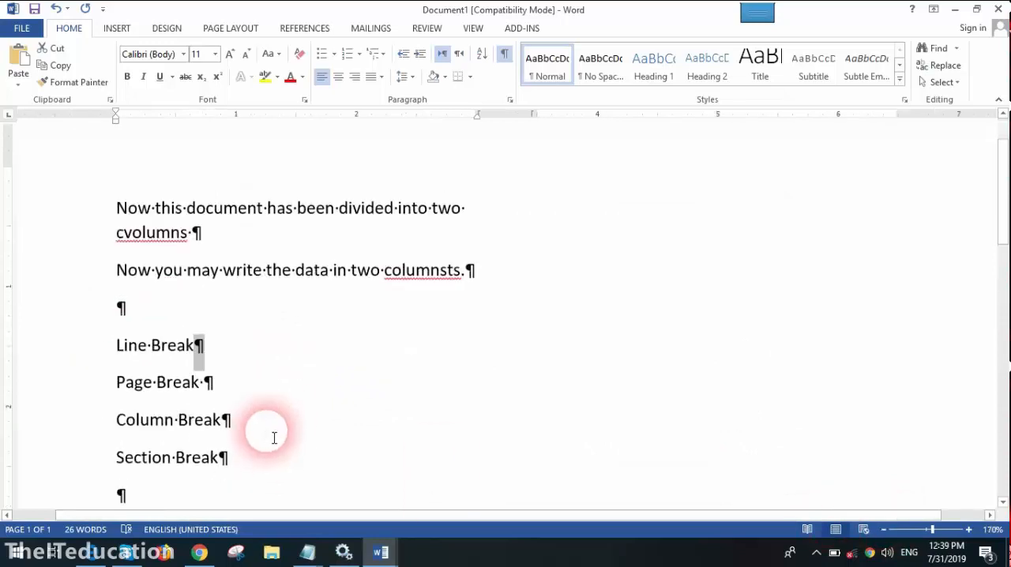
pyautogui.scroll(-1, 268, 437)
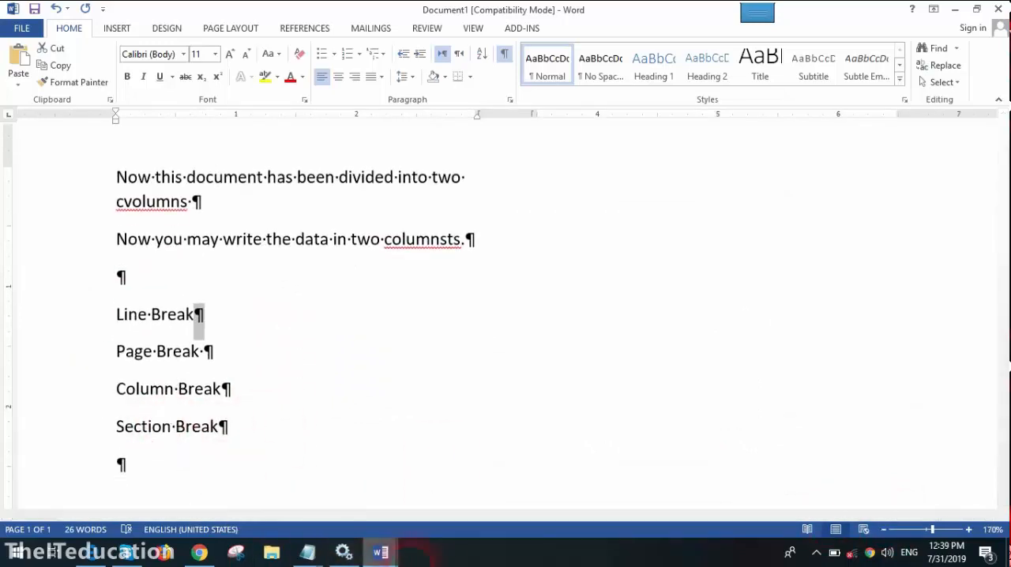
# - In the cs724 research document, copy the text from below the "Abstract" heading through the introduction paragraph ending "for software maintenance."
pyautogui.click(383, 555)
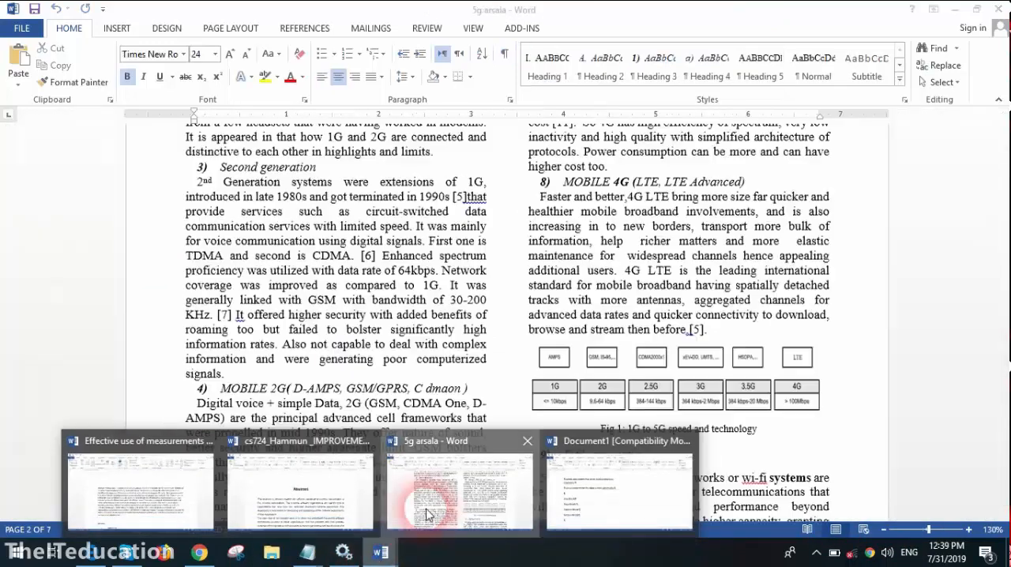
pyautogui.click(314, 506)
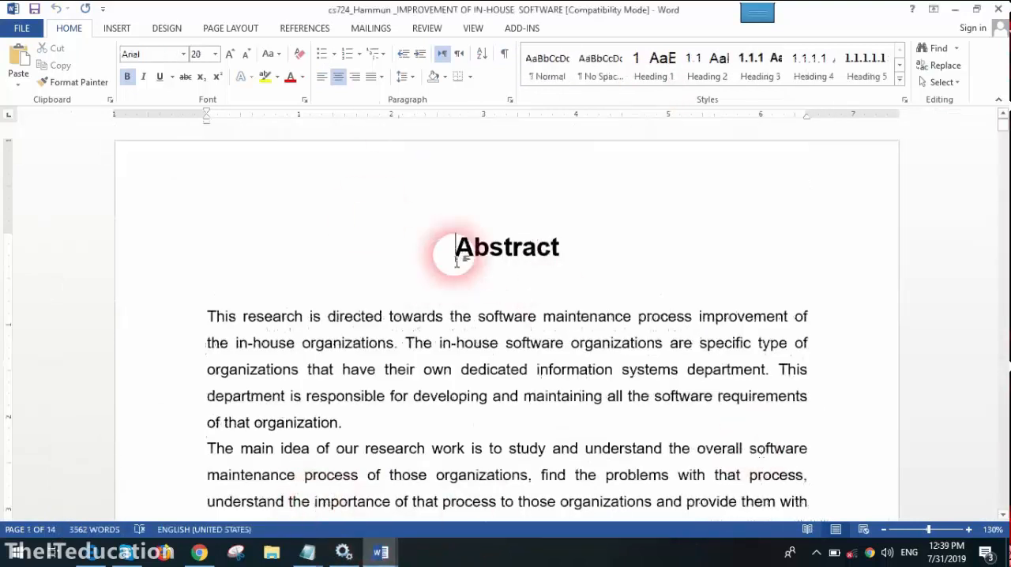
pyautogui.moveTo(209, 316); pyautogui.dragTo(403, 452)
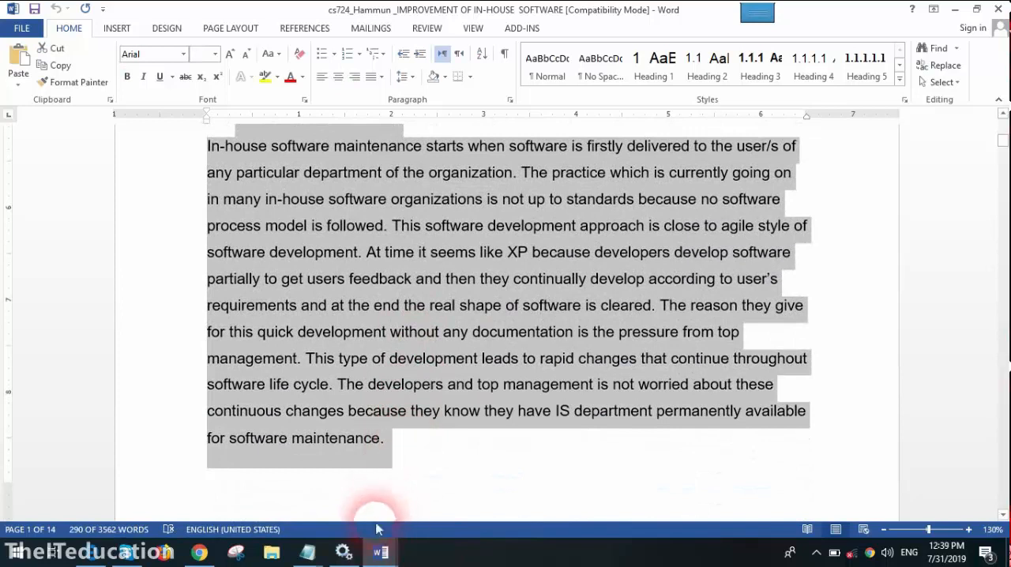
# - Return to Document1 and paste the copied text into the empty paragraph below "Section Break"
pyautogui.click(381, 552)
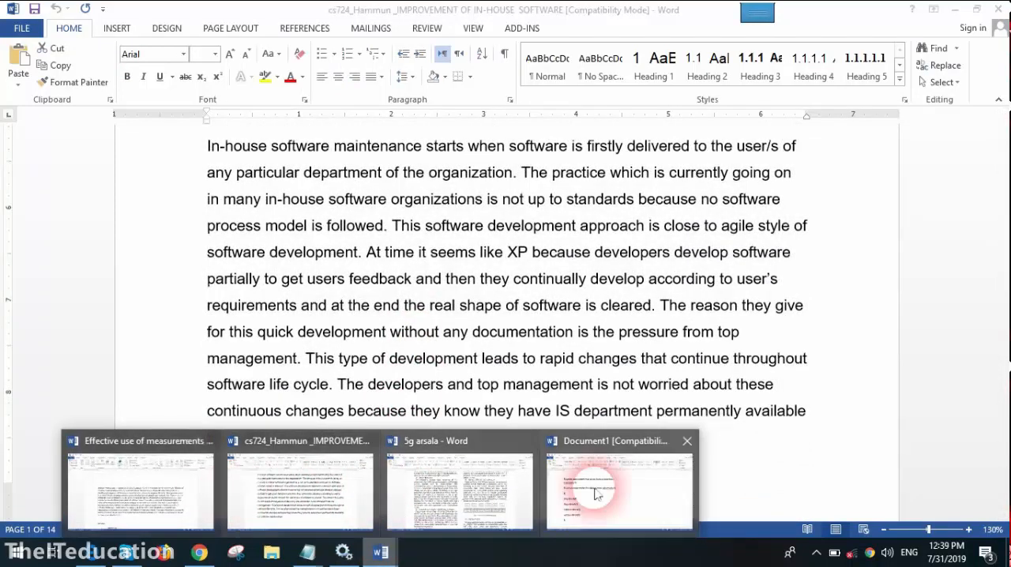
pyautogui.click(597, 495)
pyautogui.click(181, 478)
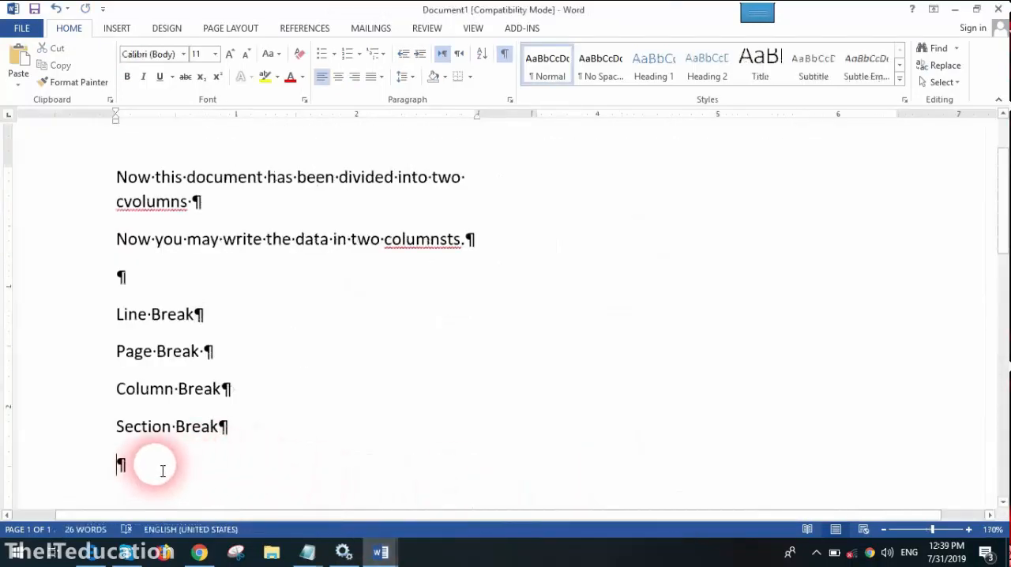
pyautogui.hotkey('ctrl', 'v')
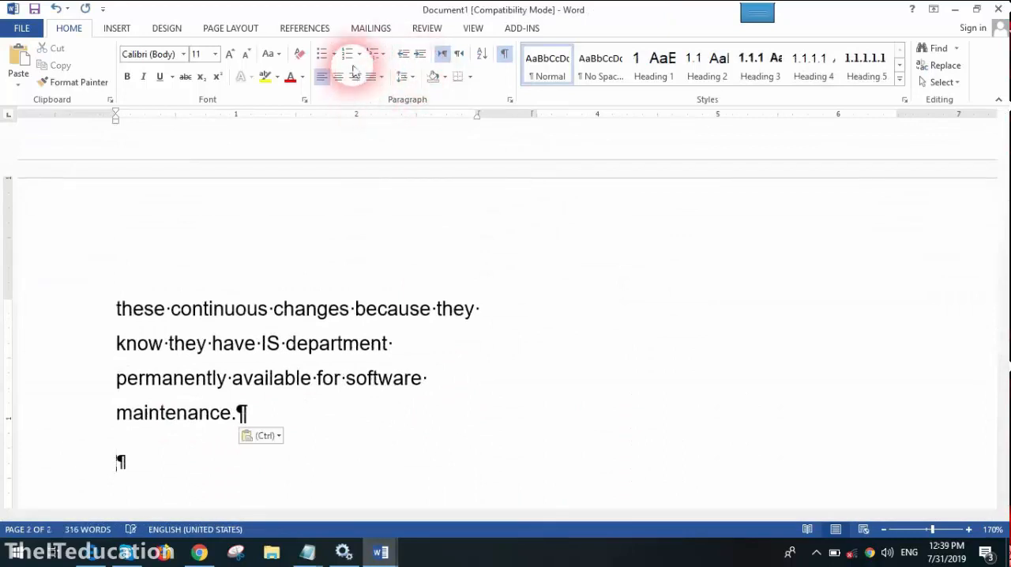
# - Hide the formatting marks and review how the pasted text flows through both columns and onto the second page
pyautogui.click(499, 61)
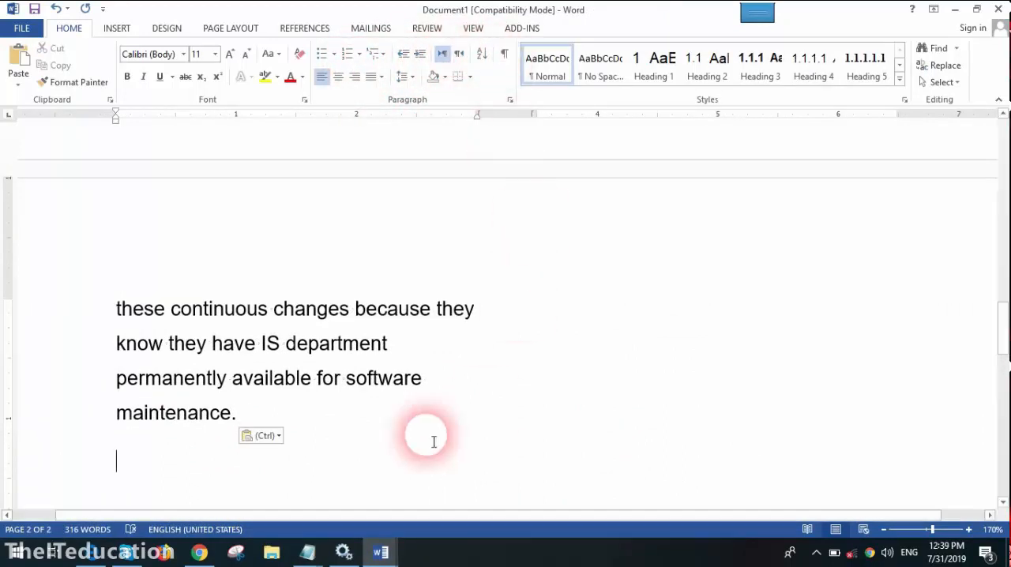
pyautogui.scroll(5, 421, 358)
pyautogui.scroll(4, 606, 222)
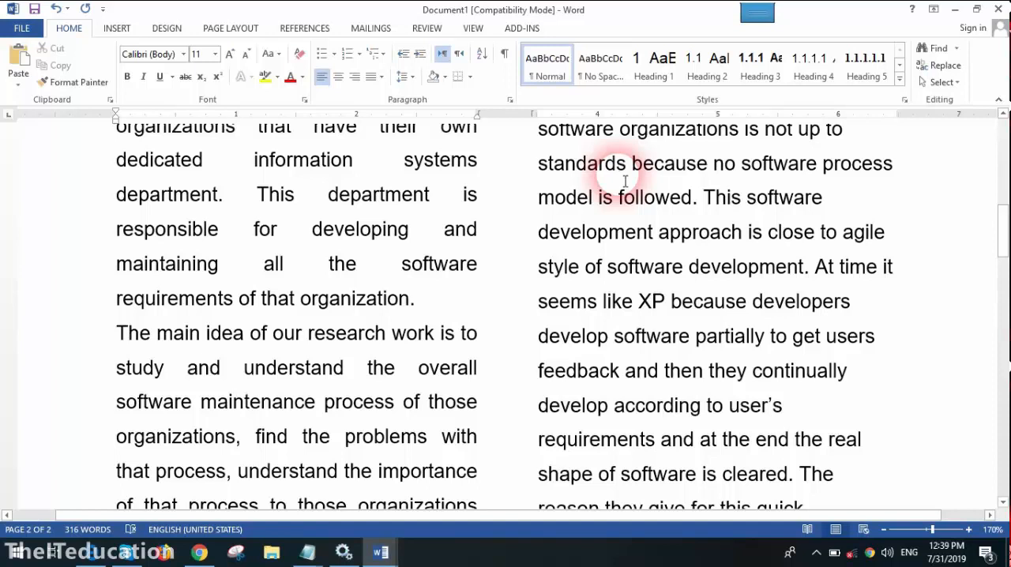
pyautogui.scroll(-3, 655, 458)
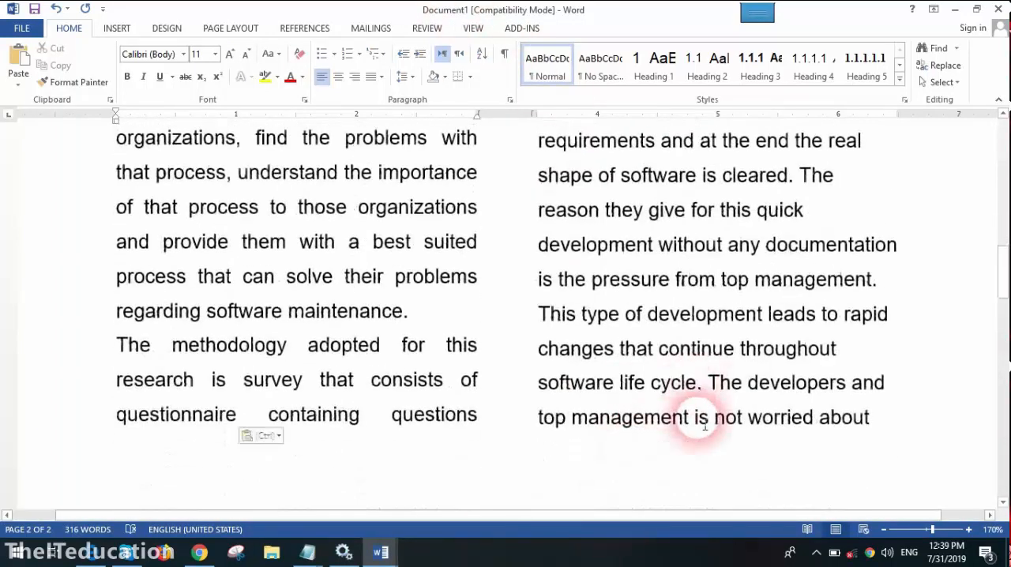
pyautogui.scroll(-3, 704, 501)
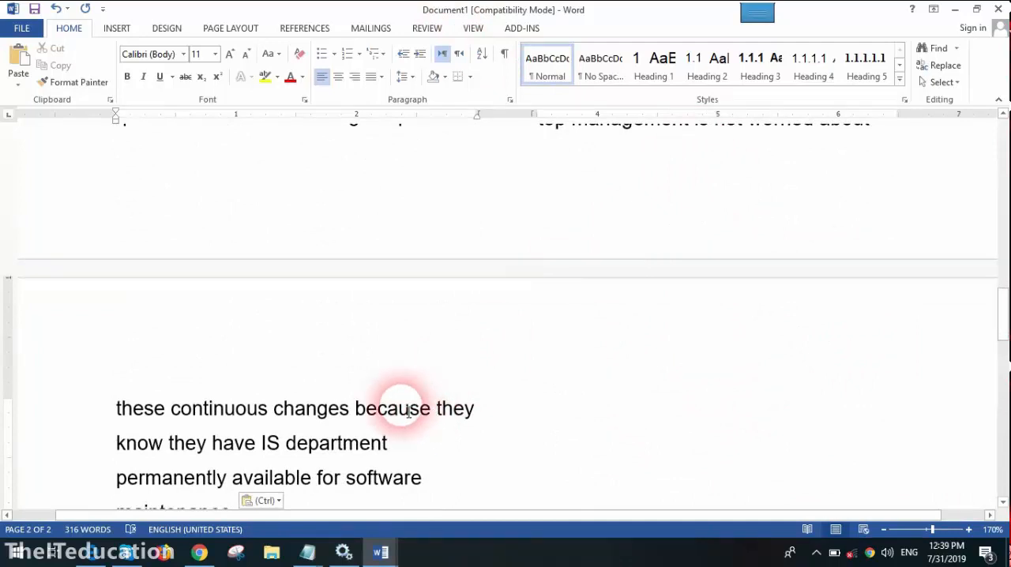
pyautogui.scroll(-3, 408, 404)
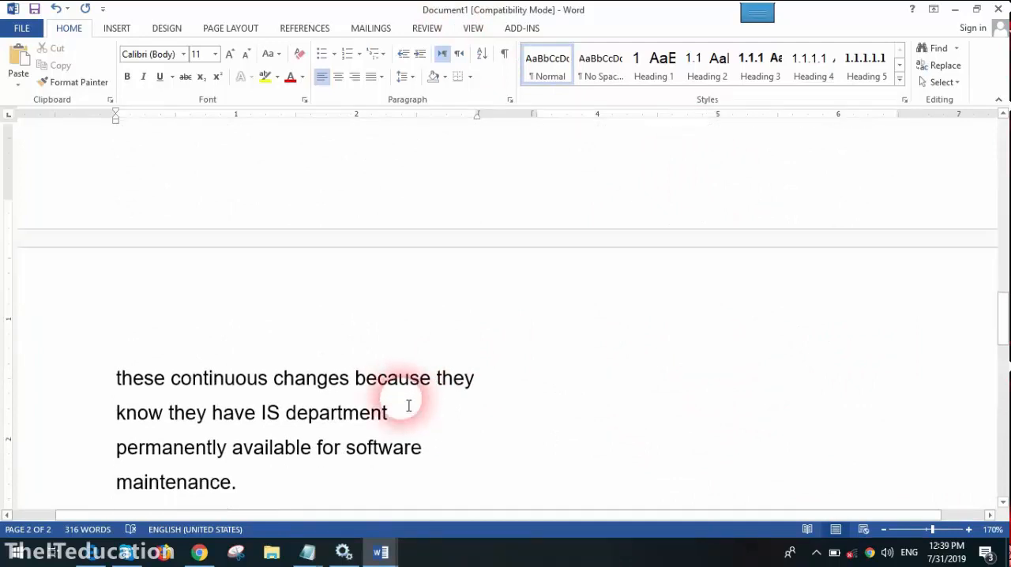
# - Examine the two-column layout on the first page of the "Mobile Network Generations Advancement" paper, and return to Document1
pyautogui.click(381, 552)
pyautogui.click(471, 501)
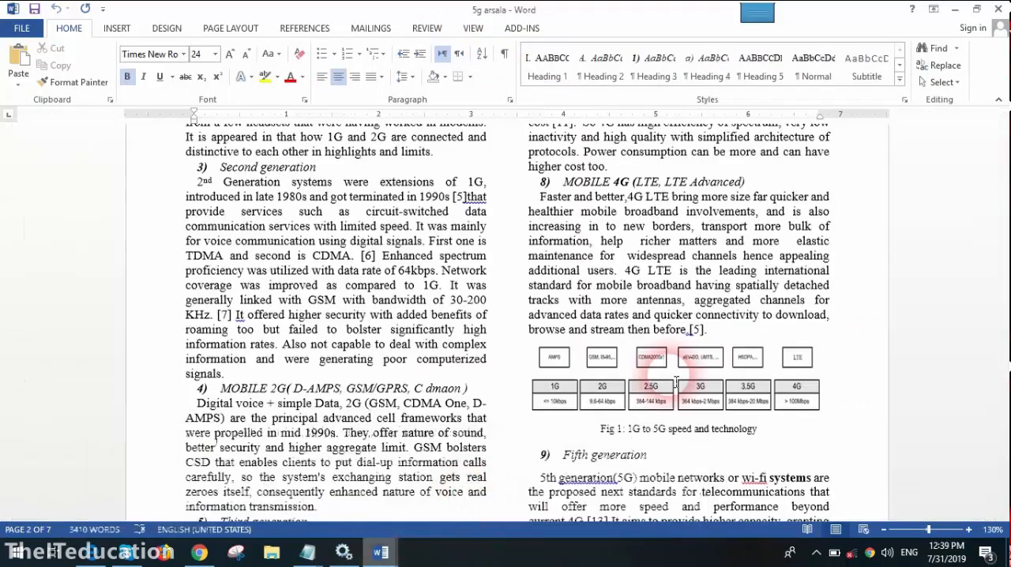
pyautogui.scroll(10, 508, 316)
pyautogui.scroll(5, 527, 316)
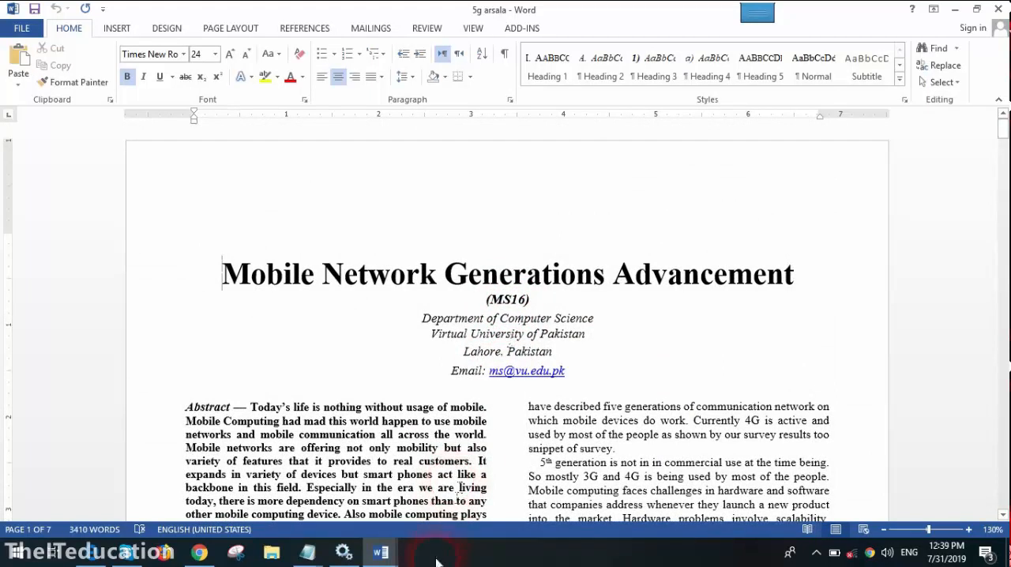
pyautogui.moveTo(385, 557)
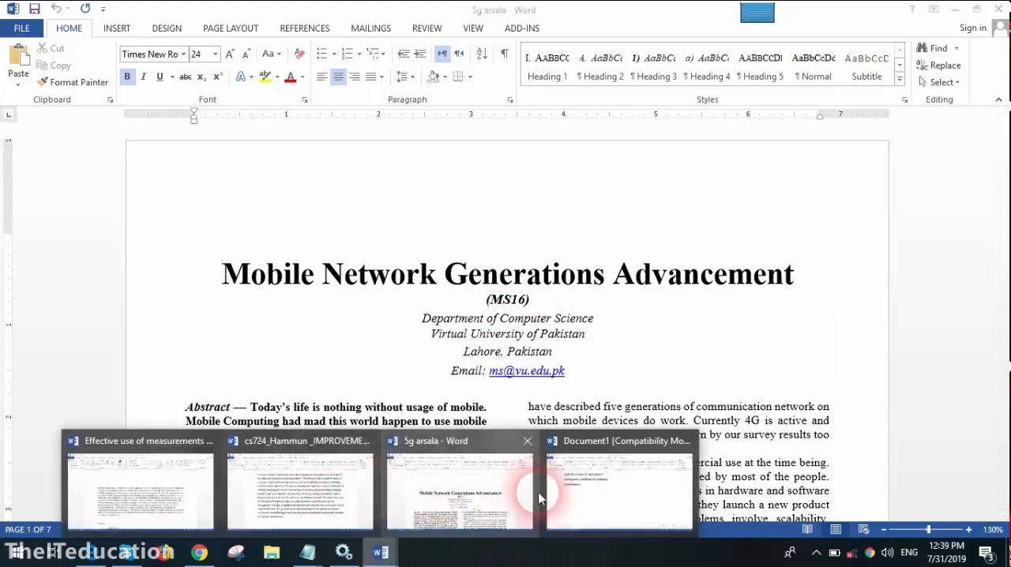
pyautogui.click(593, 499)
# - Apply the Left column preset to Document1
pyautogui.click(223, 27)
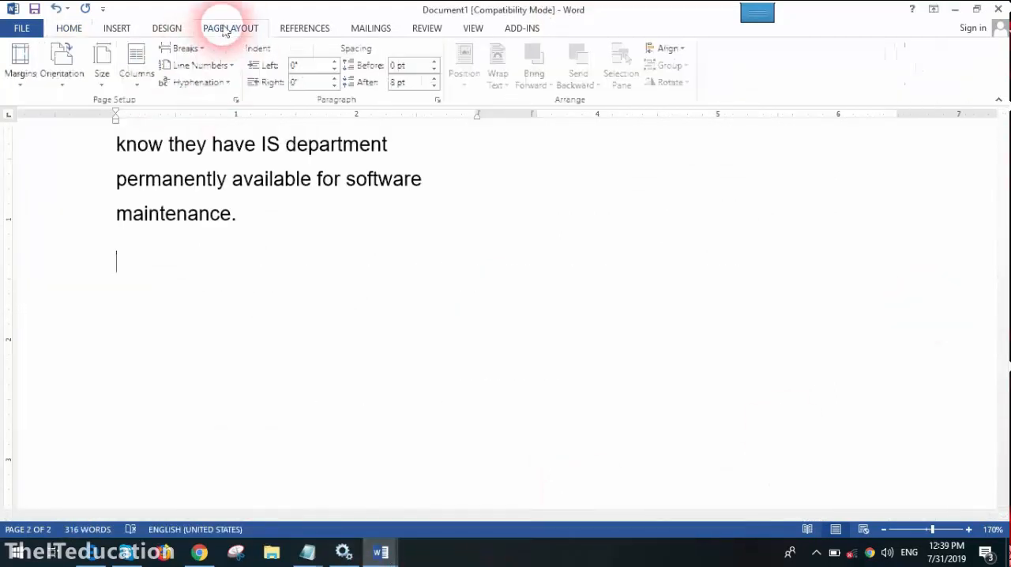
pyautogui.click(136, 65)
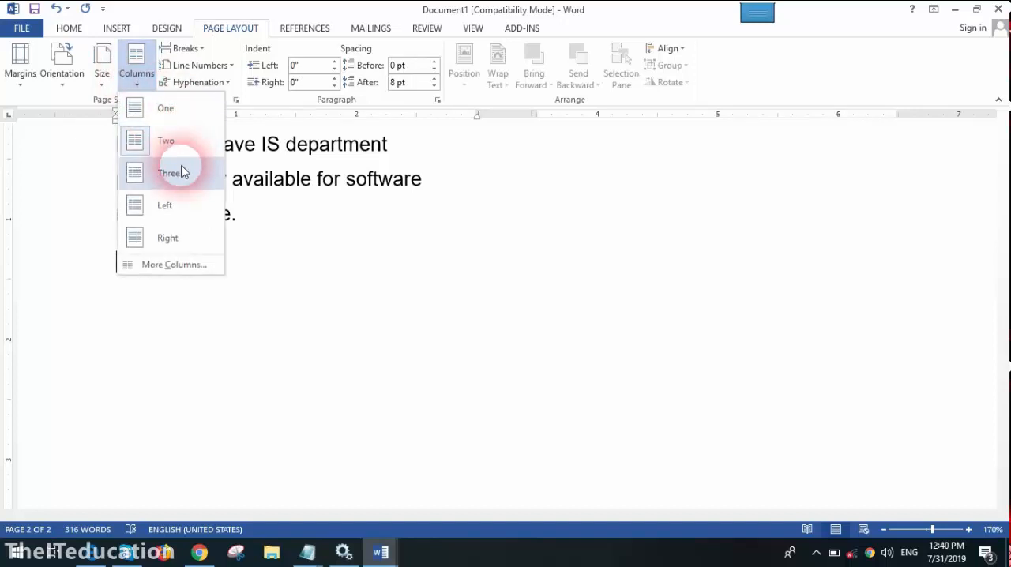
pyautogui.click(183, 214)
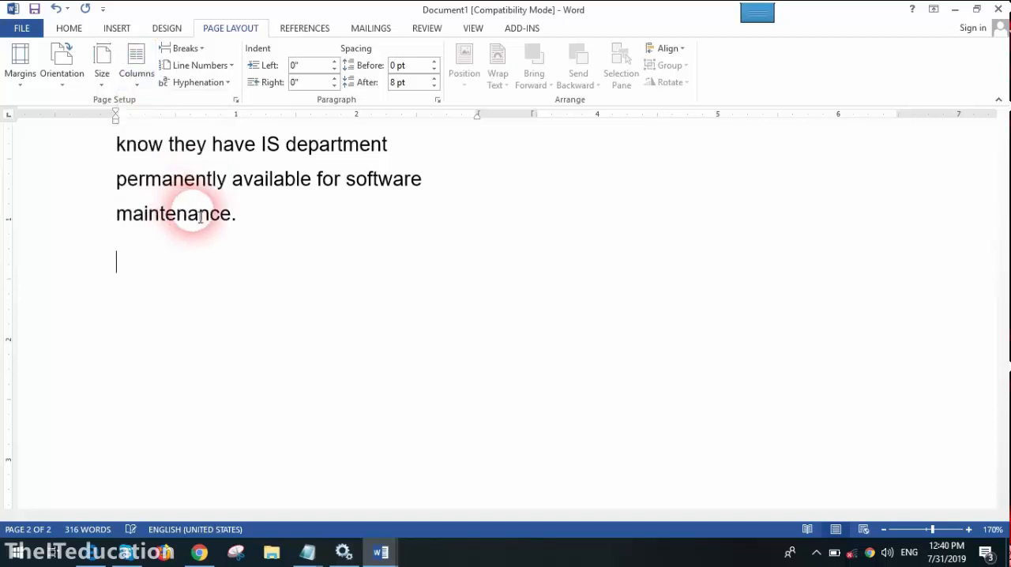
# - Change the column layout of Document1 to the Right preset
pyautogui.scroll(3, 276, 253)
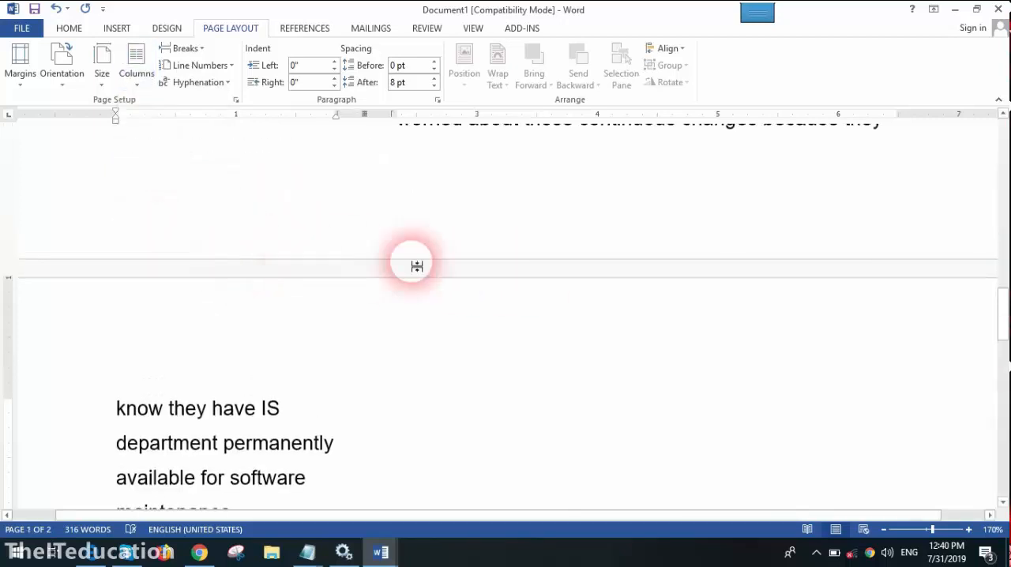
pyautogui.click(142, 86)
pyautogui.click(149, 248)
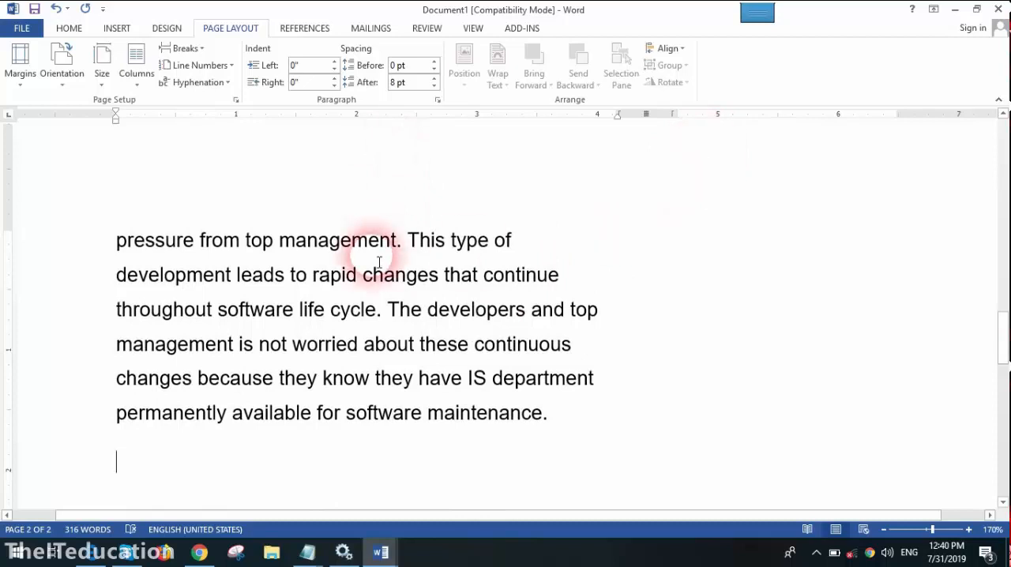
# - Set the whole document to four columns of equal width, 1.25" wide with 0.5" spacing
pyautogui.click(139, 75)
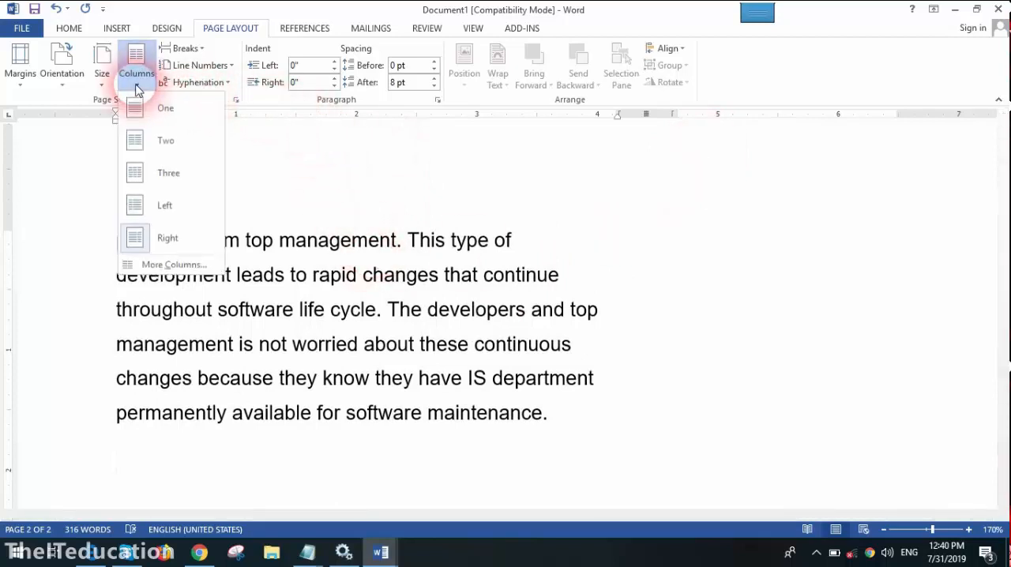
pyautogui.click(147, 263)
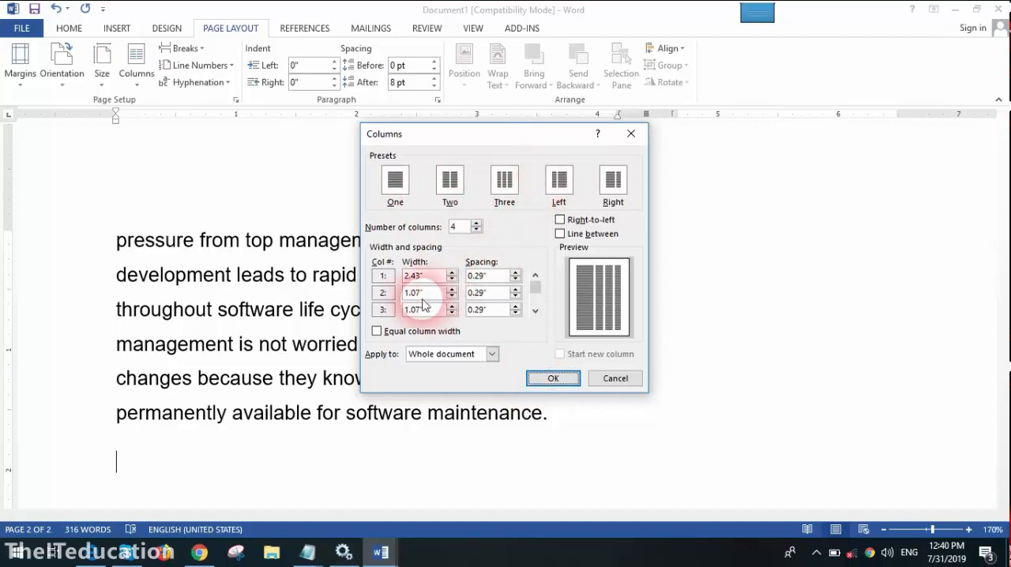
pyautogui.click(449, 183)
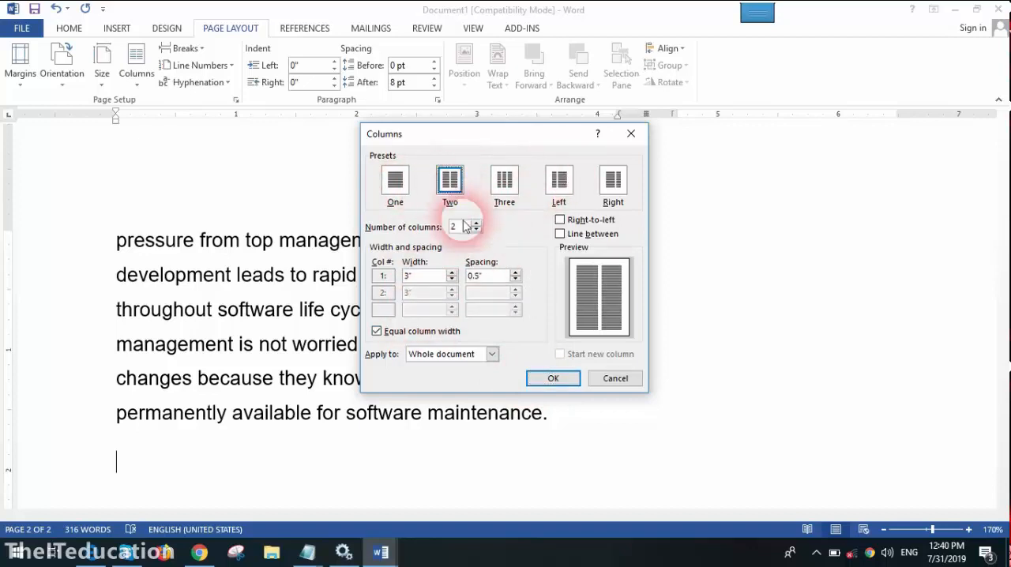
pyautogui.click(476, 224)
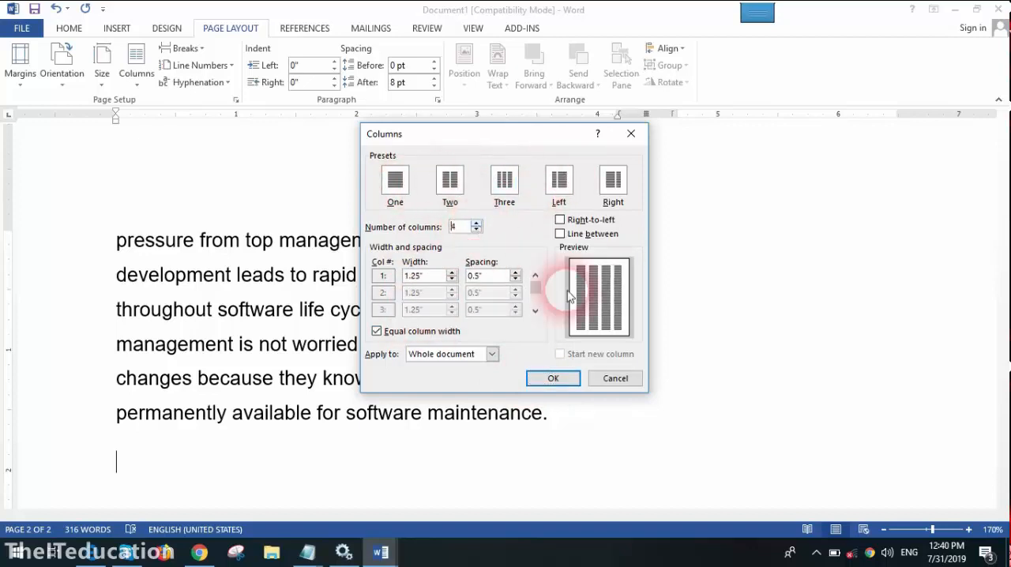
pyautogui.click(553, 379)
# - Widen the four columns on the ruler to about 1.5" each, narrowing the spacing between them to about 0.17"
pyautogui.scroll(10, 511, 289)
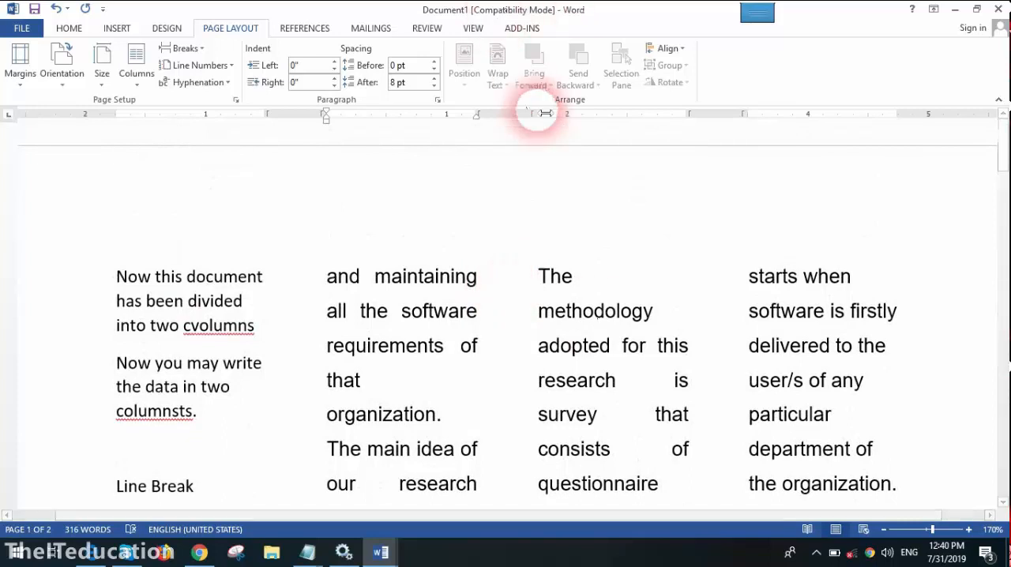
pyautogui.moveTo(485, 115); pyautogui.dragTo(514, 116)
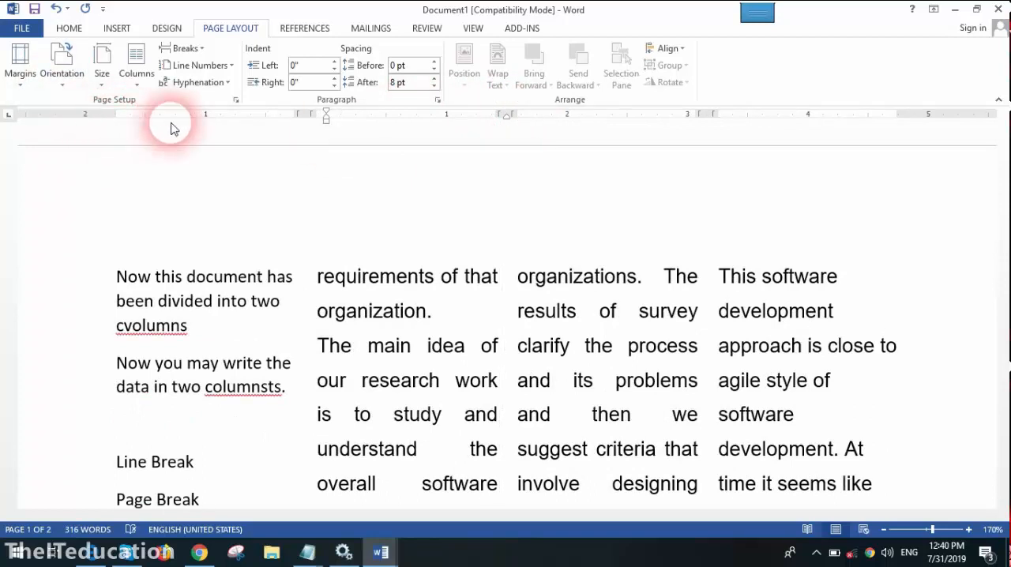
pyautogui.click(884, 529)
pyautogui.click(884, 530)
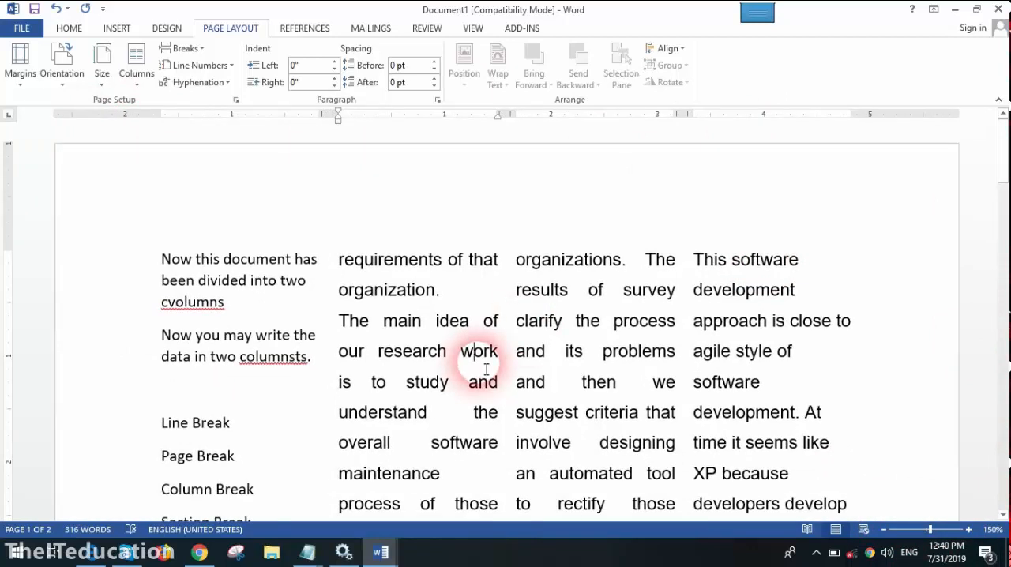
# - Add a line between the four columns throughout the whole document
pyautogui.click(136, 67)
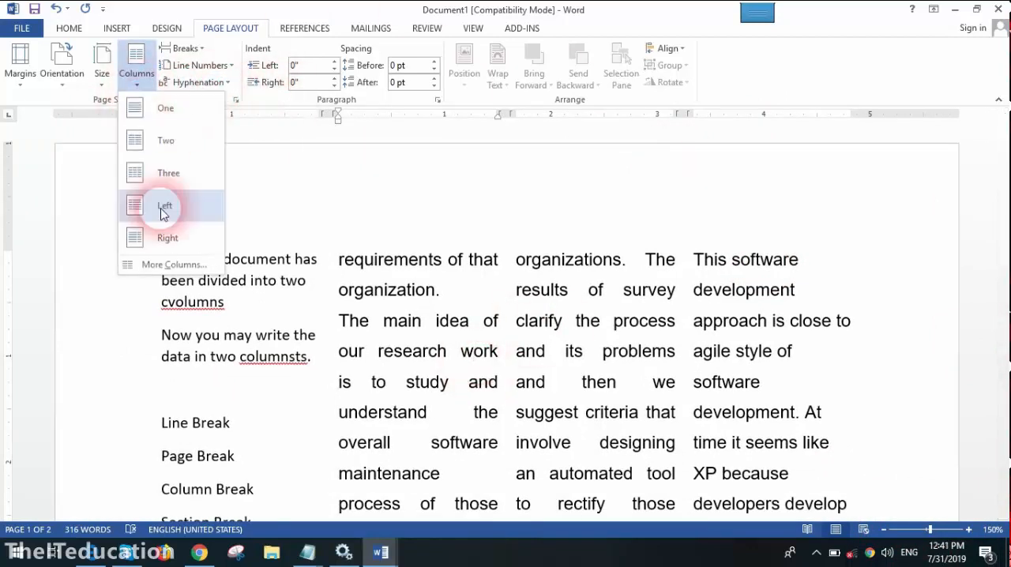
pyautogui.click(150, 265)
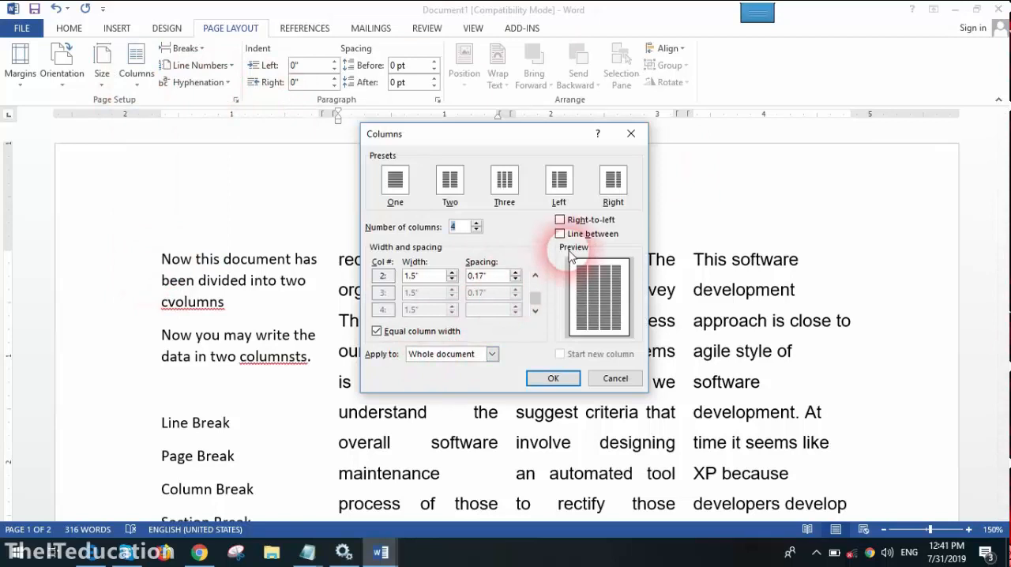
pyautogui.click(593, 236)
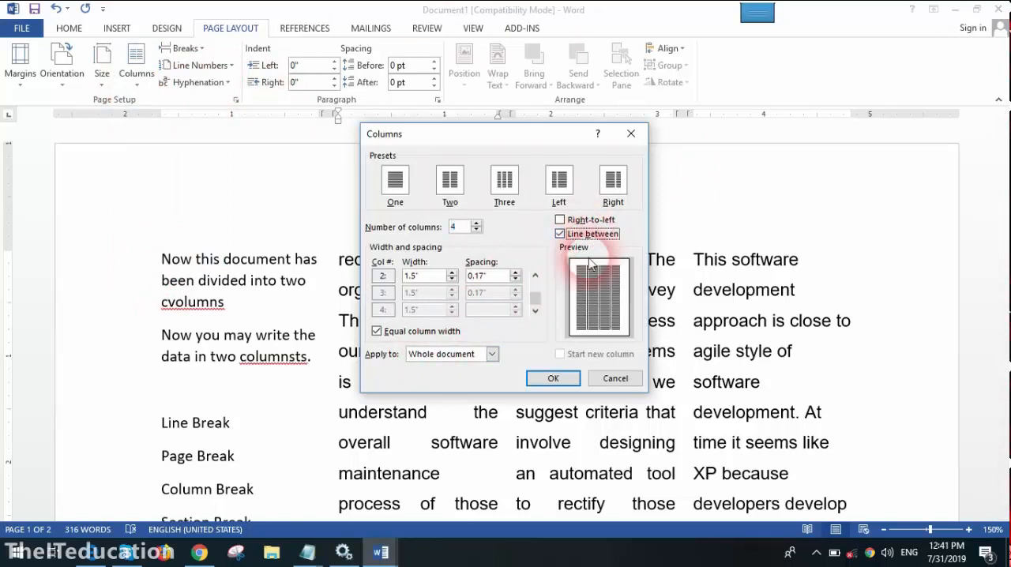
pyautogui.click(545, 380)
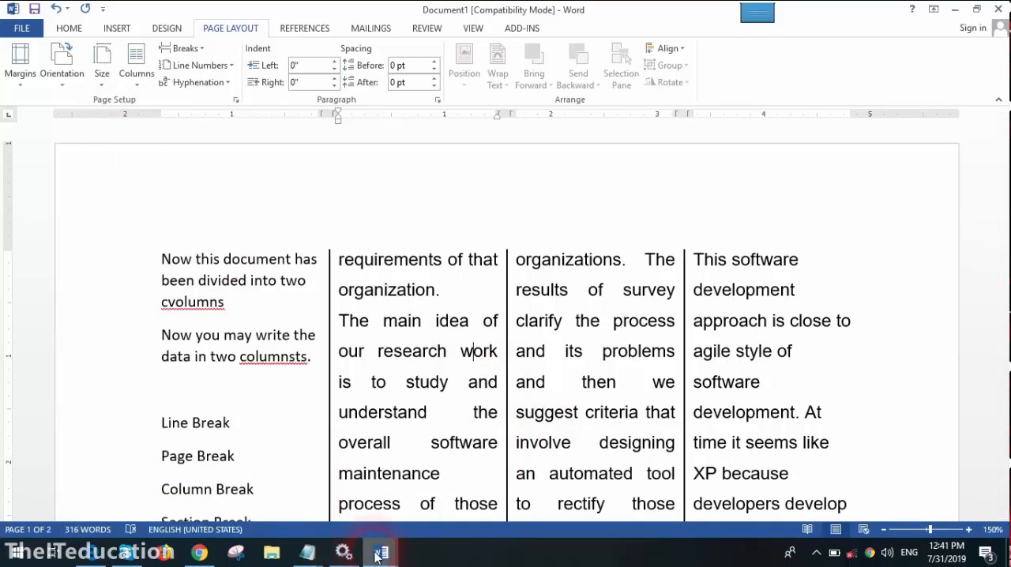
# - Switch to the cs724 research document and lay out its text in two columns starting at the "Abstract" heading
pyautogui.moveTo(377, 557)
pyautogui.click(291, 505)
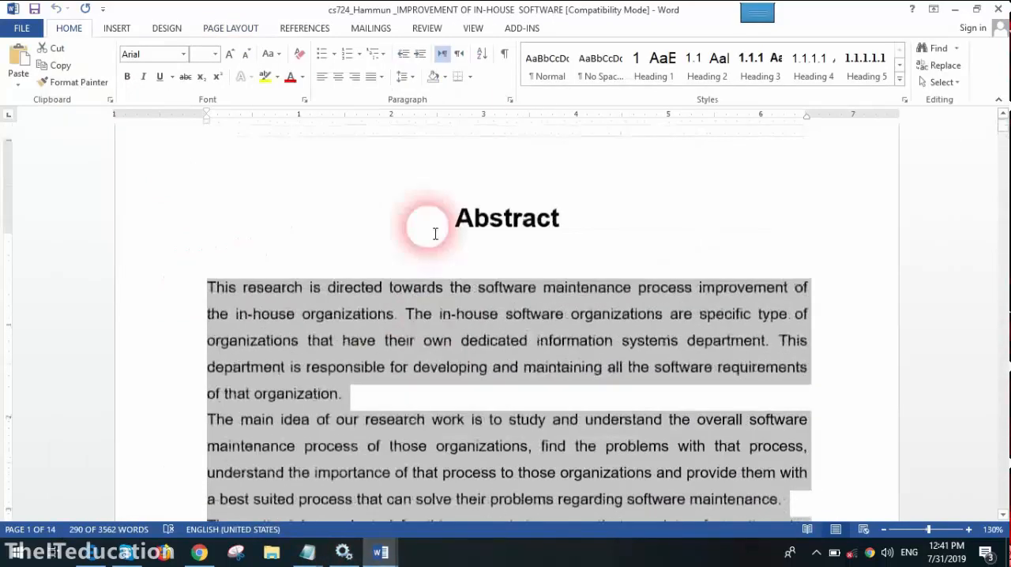
pyautogui.click(436, 233)
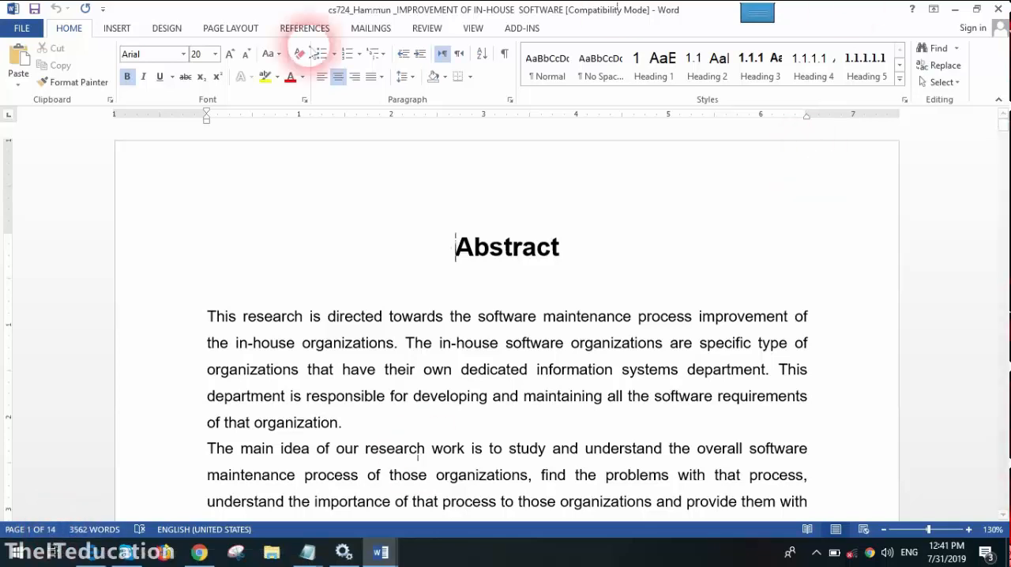
pyautogui.click(241, 29)
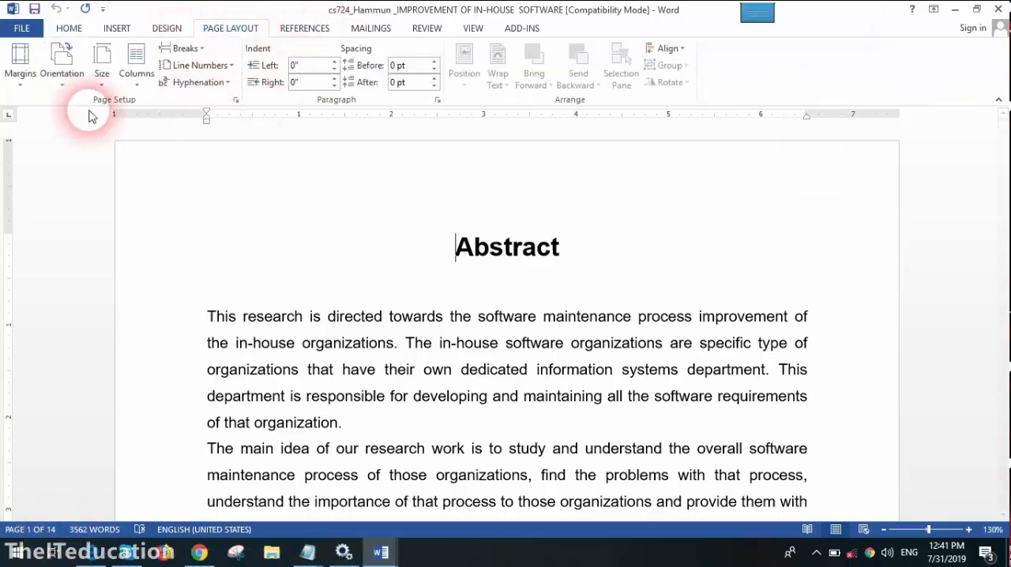
pyautogui.click(136, 66)
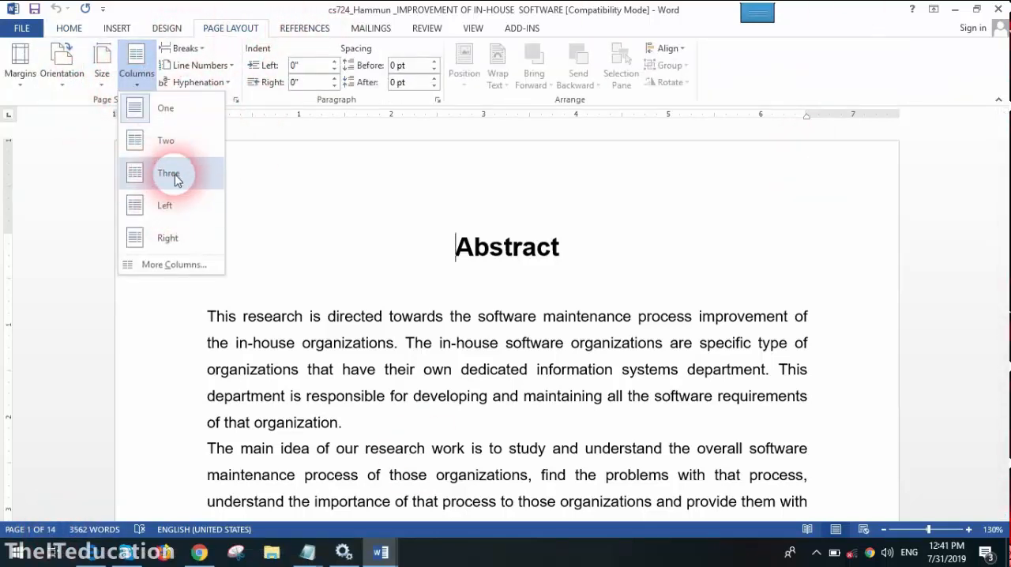
pyautogui.click(180, 143)
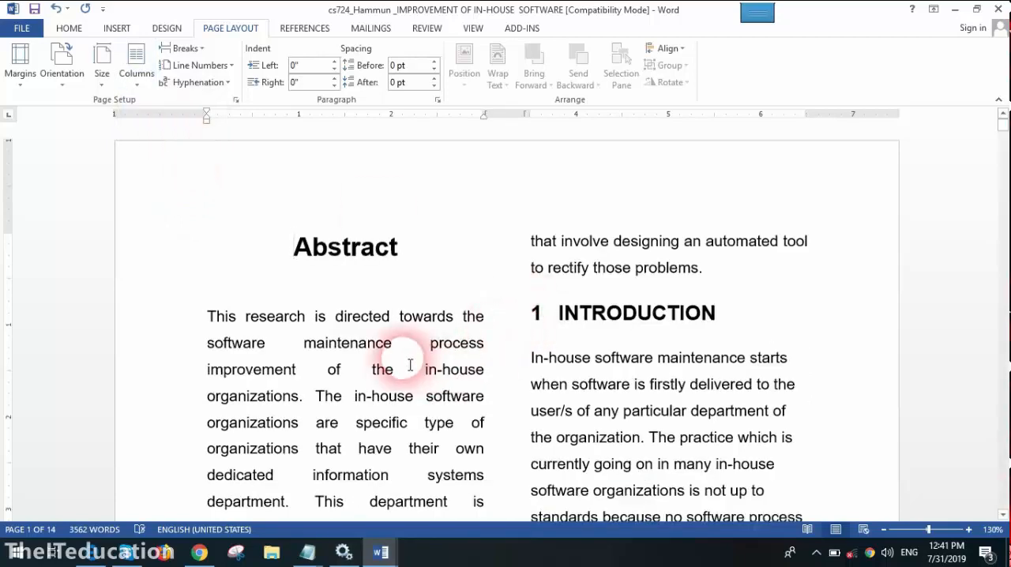
# - Insert a Next Page section break after the introduction's last paragraph, which ends with "maintenance process or not."
pyautogui.scroll(-15, 414, 372)
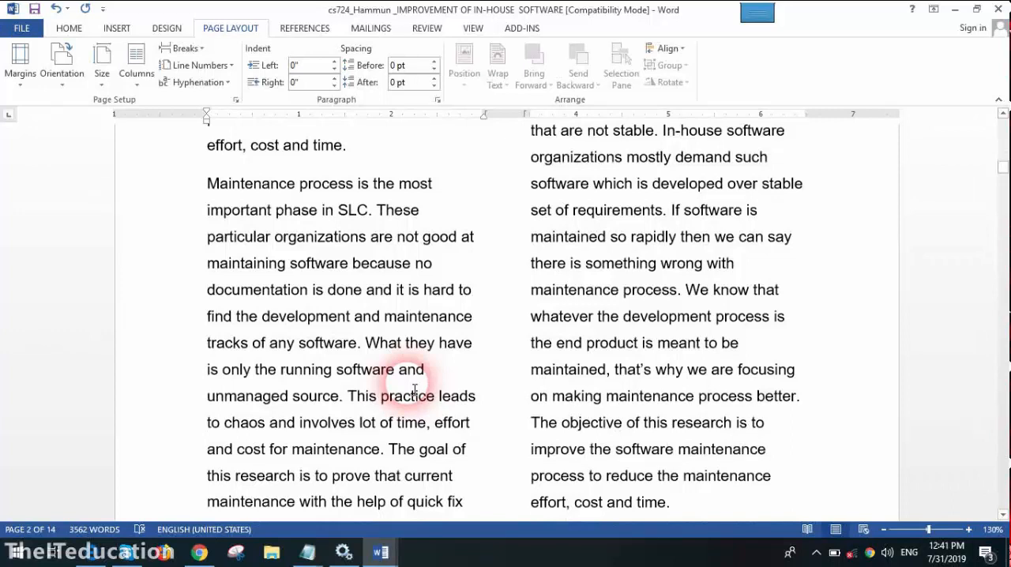
pyautogui.scroll(1, 413, 390)
pyautogui.scroll(-8, 412, 392)
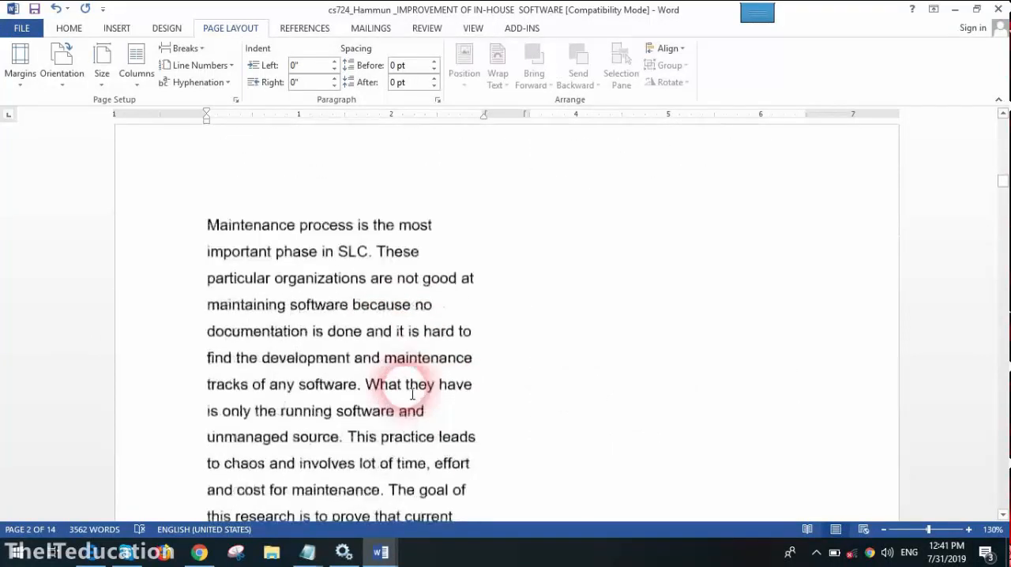
pyautogui.scroll(-8, 412, 394)
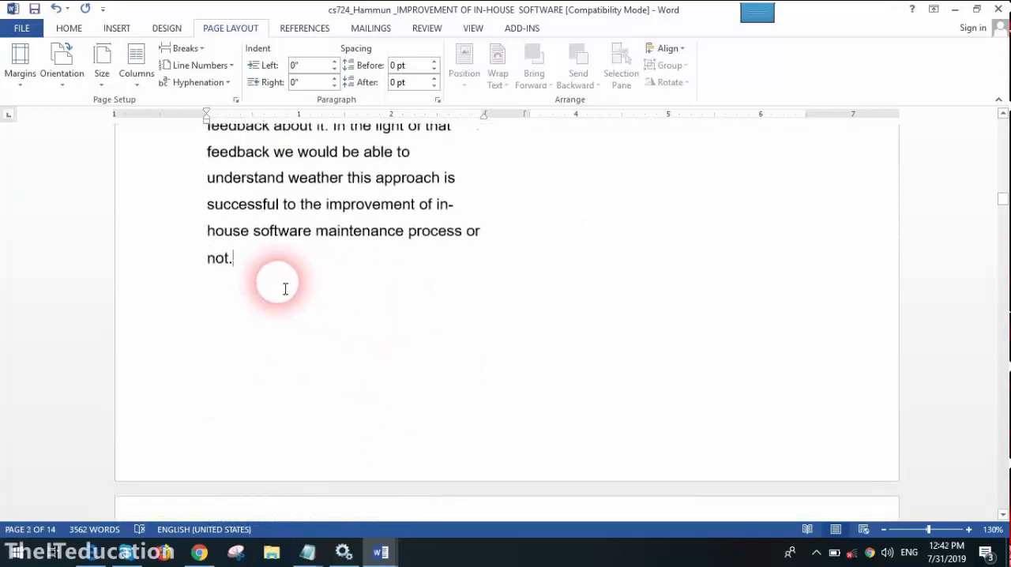
pyautogui.click(236, 304)
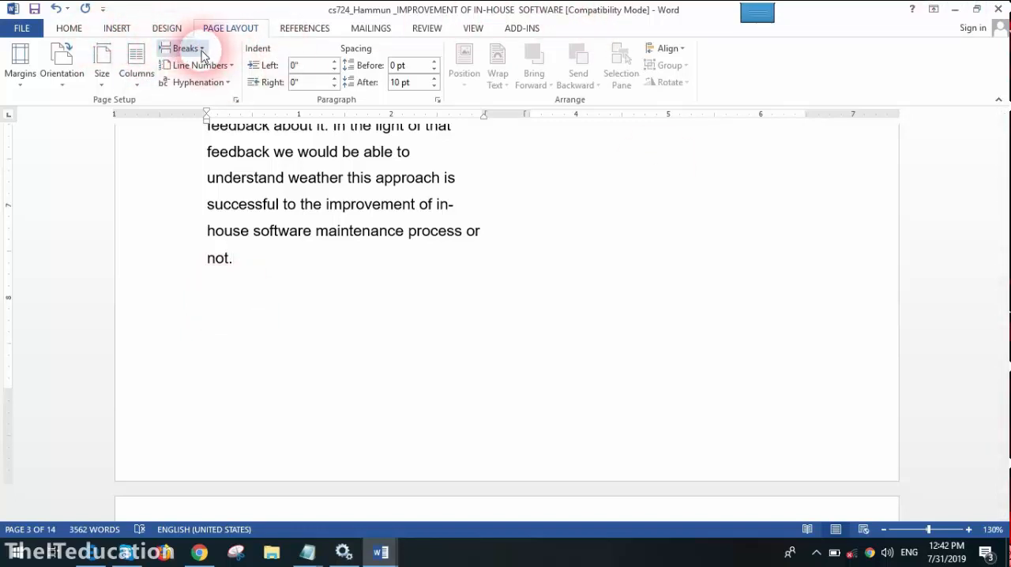
pyautogui.press('Return')
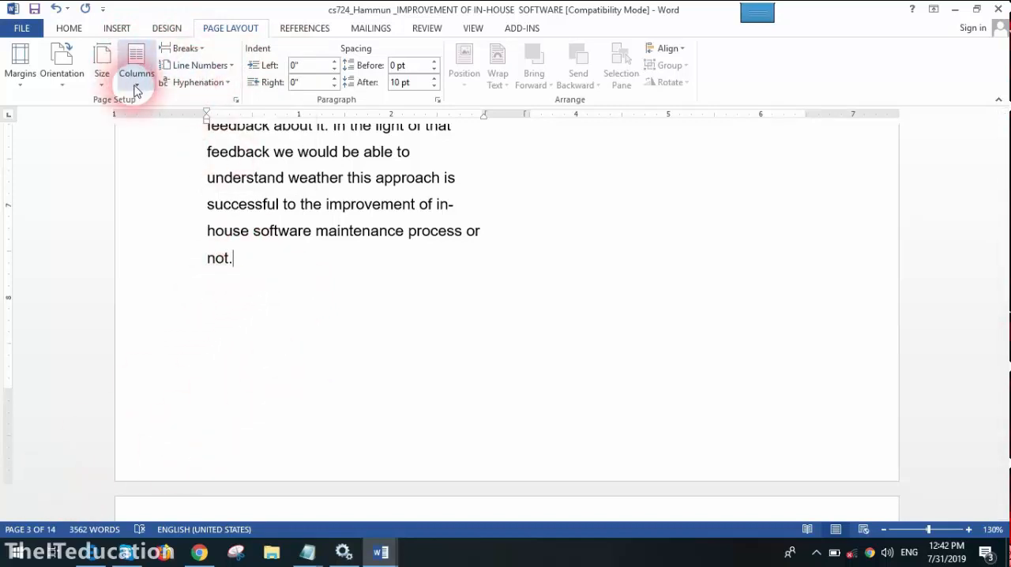
pyautogui.click(193, 48)
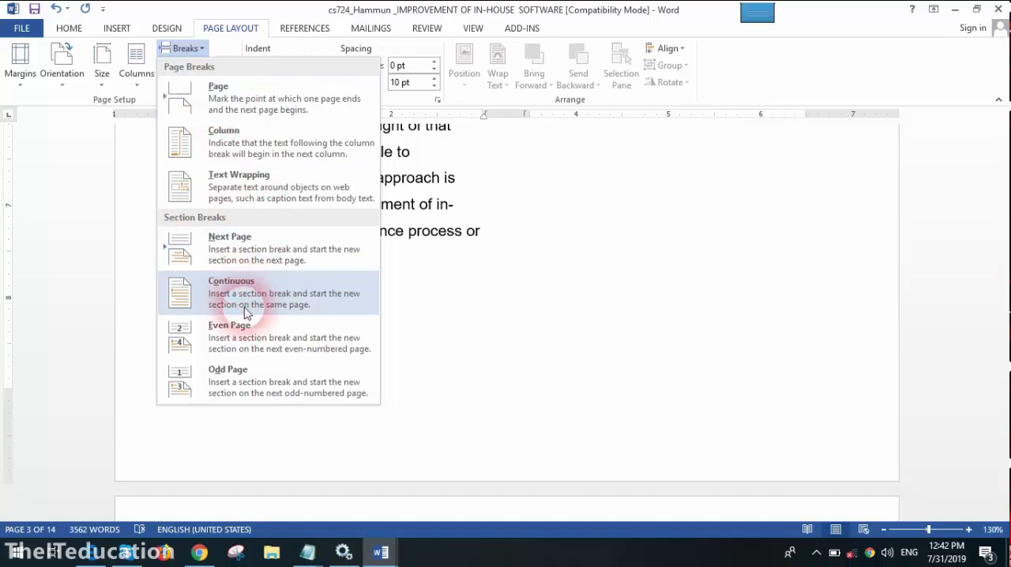
pyautogui.click(241, 255)
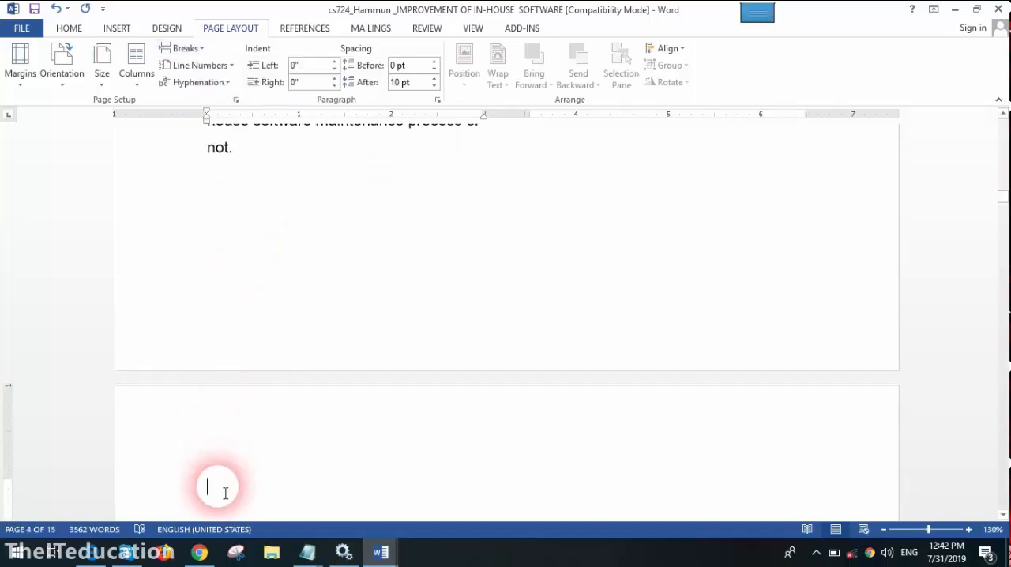
# - Show the section number in the status bar
pyautogui.rightClick(393, 531)
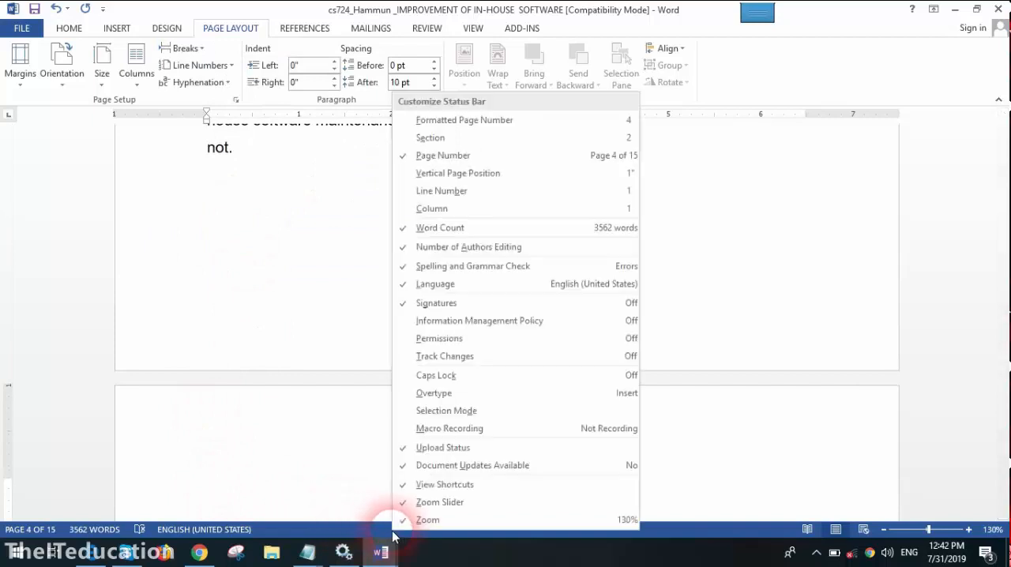
pyautogui.click(439, 138)
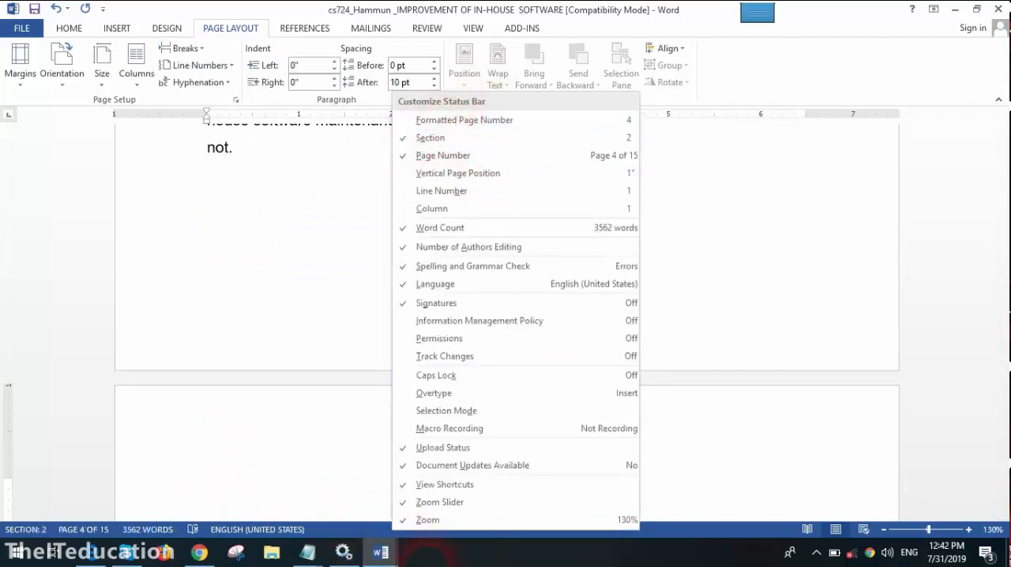
pyautogui.click(329, 536)
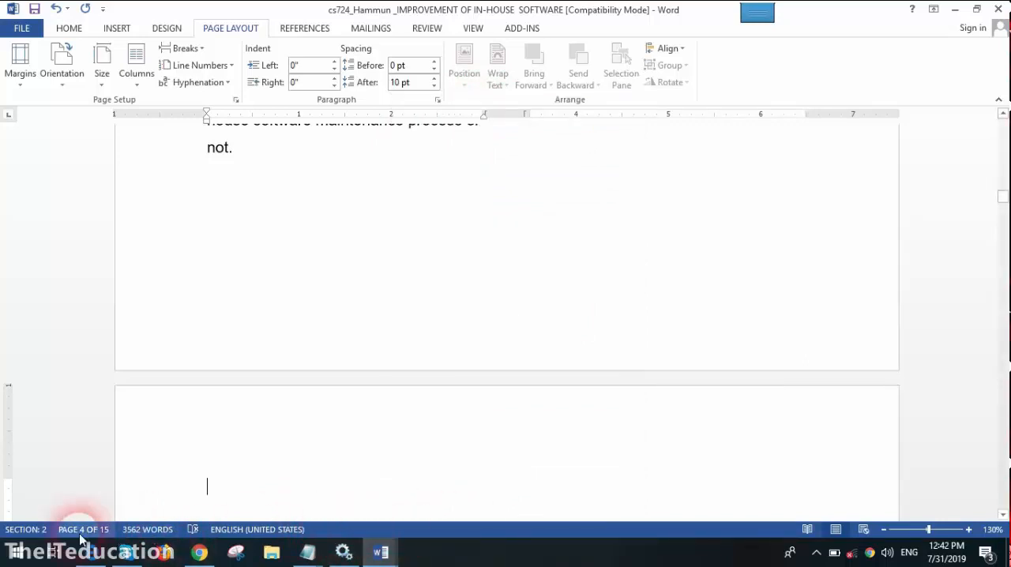
# - Hide the section number in the status bar and show it again
pyautogui.rightClick(489, 531)
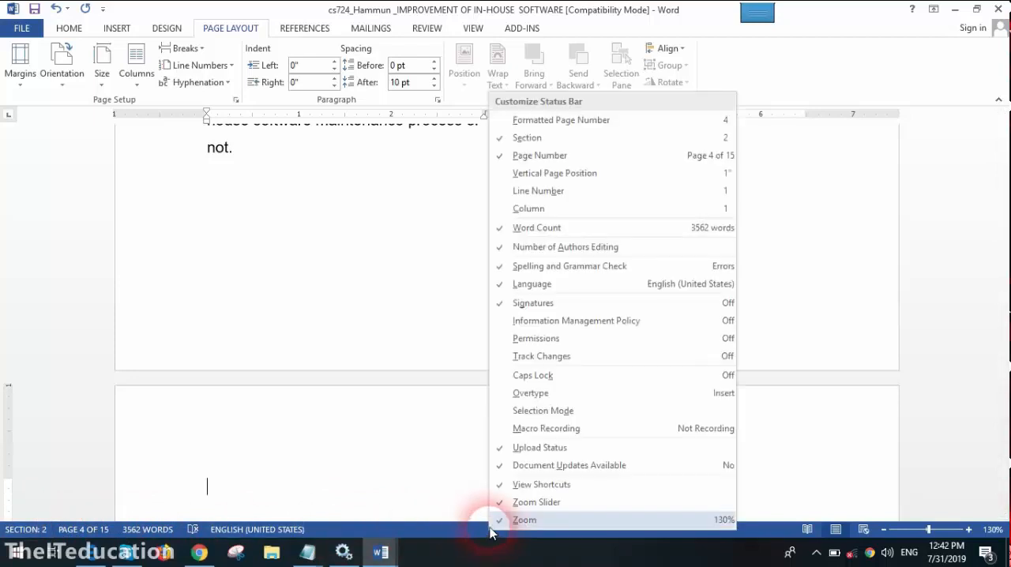
pyautogui.click(521, 139)
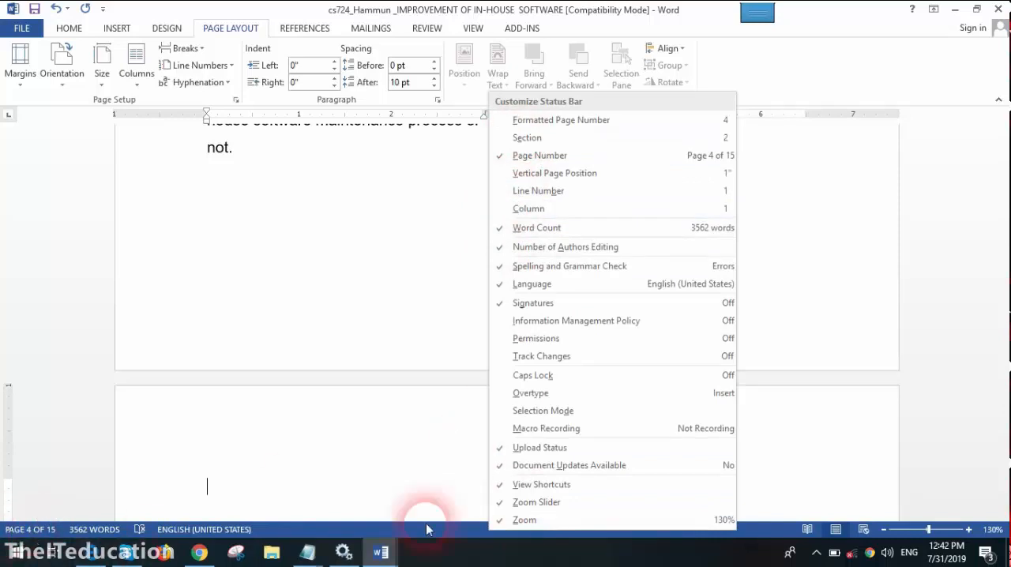
pyautogui.click(554, 138)
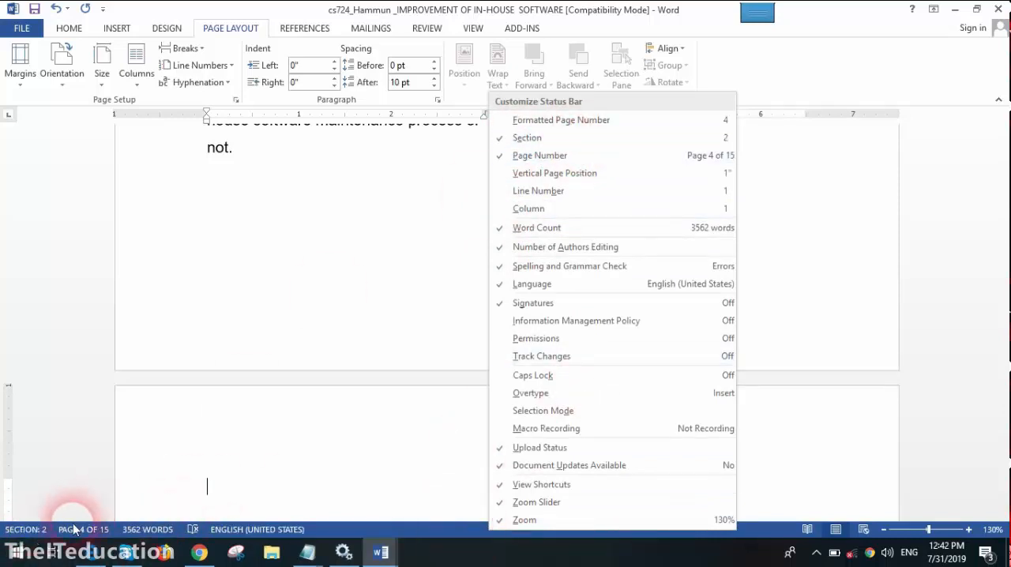
# - Set the new section starting on page 4 to a one-column layout and compare it with the two-column pages before it
pyautogui.click(222, 377)
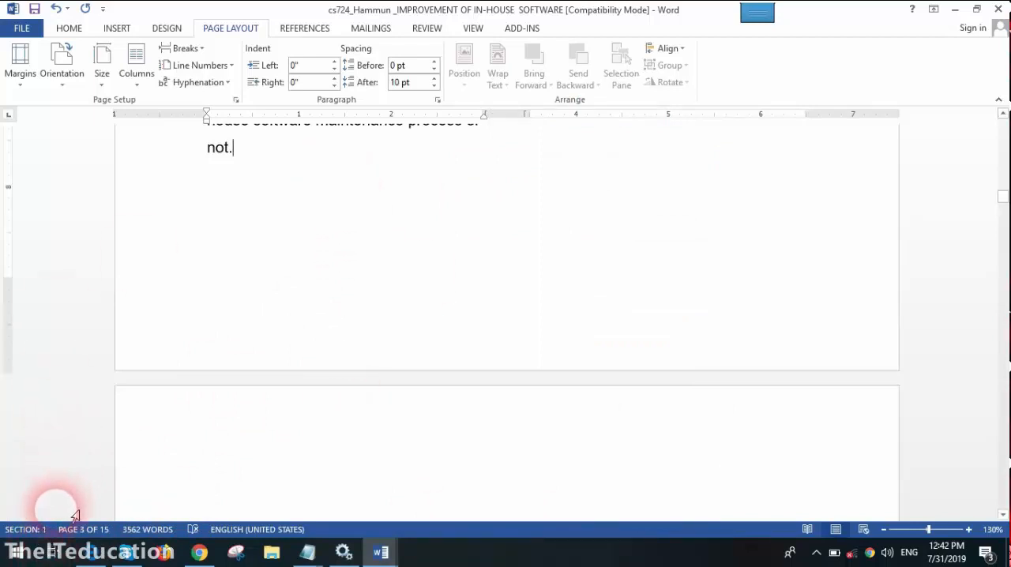
pyautogui.click(245, 460)
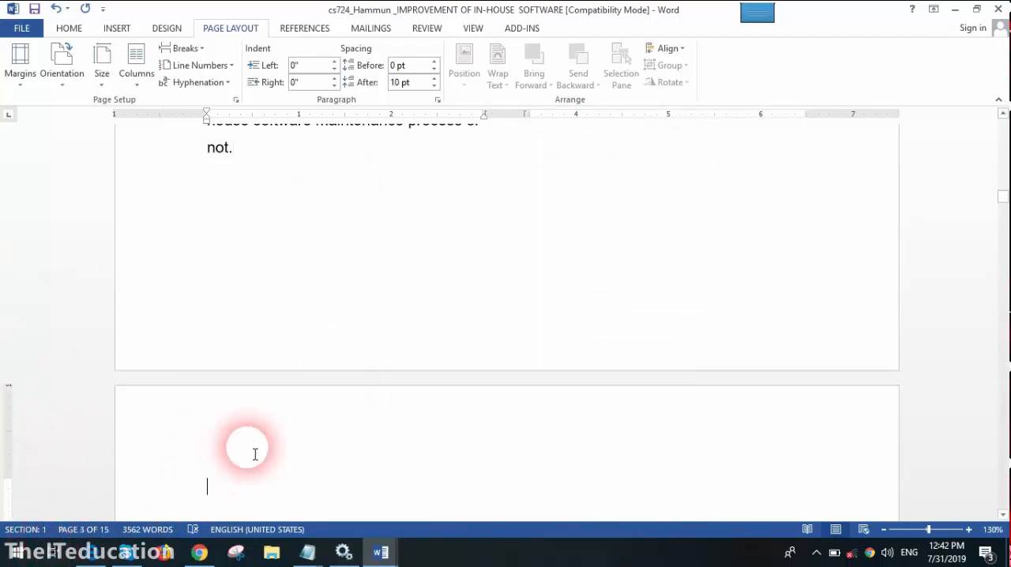
pyautogui.click(146, 83)
pyautogui.click(149, 110)
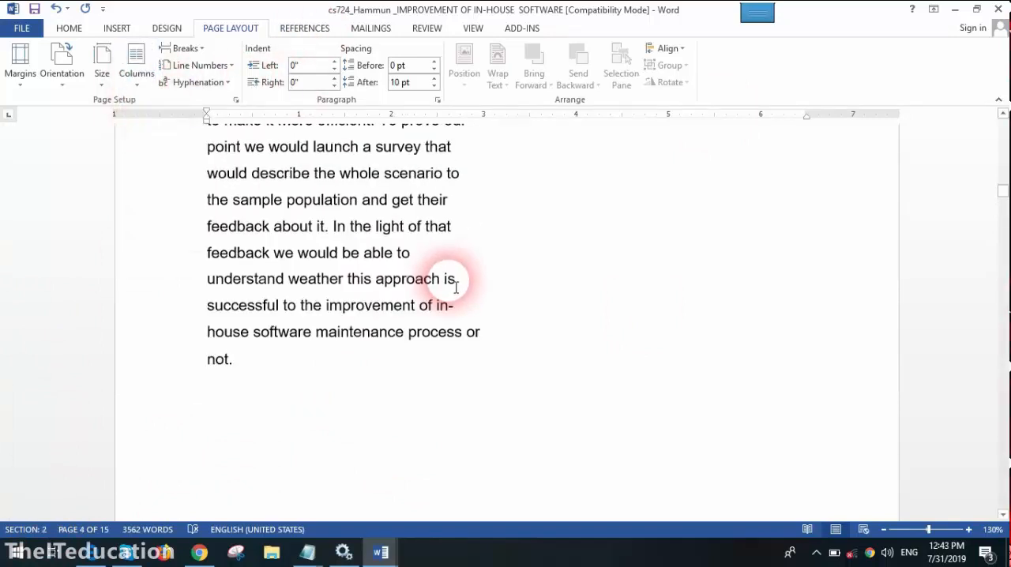
pyautogui.scroll(10, 455, 287)
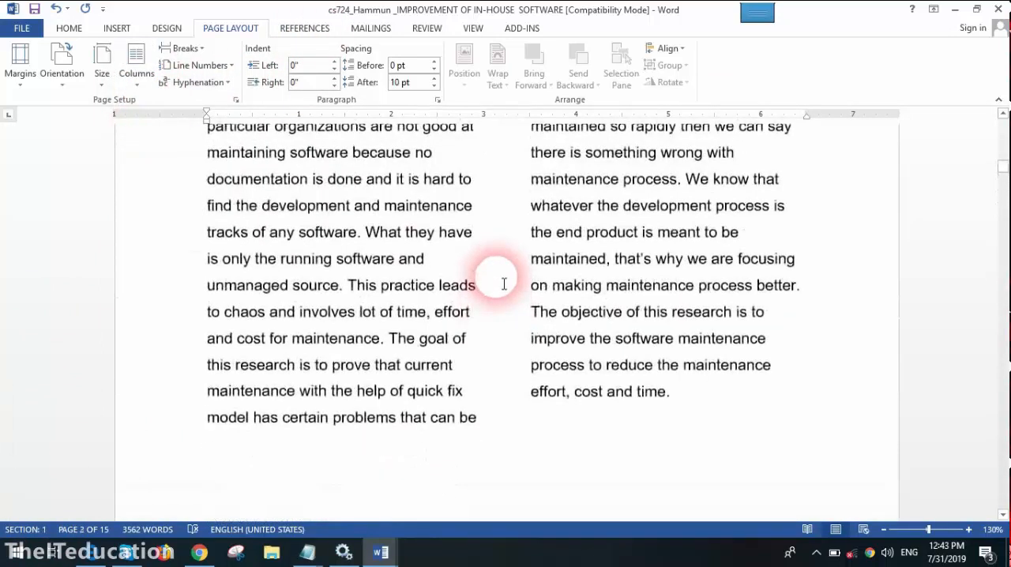
pyautogui.scroll(2, 506, 283)
pyautogui.scroll(-10, 508, 284)
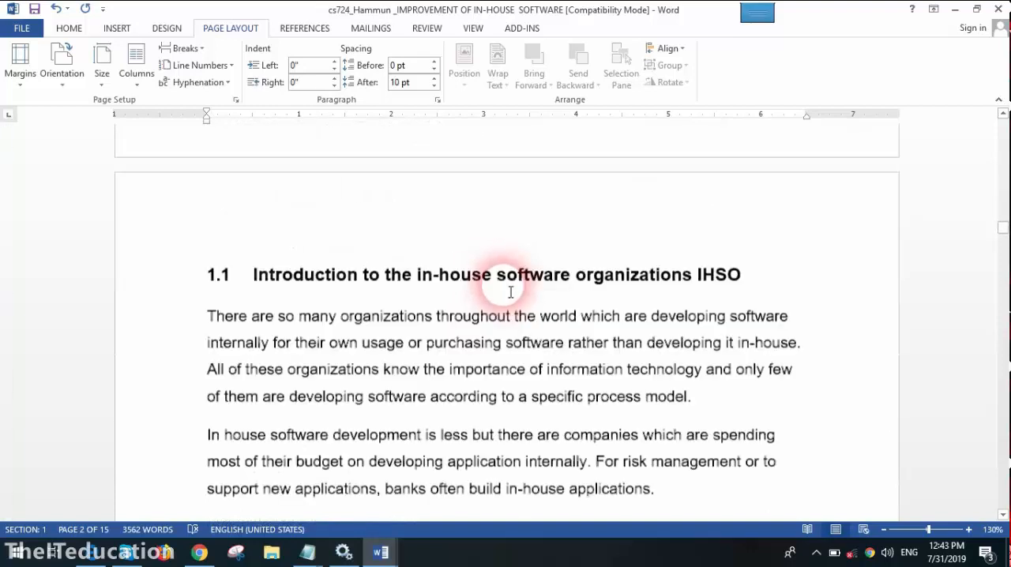
pyautogui.scroll(-5, 511, 292)
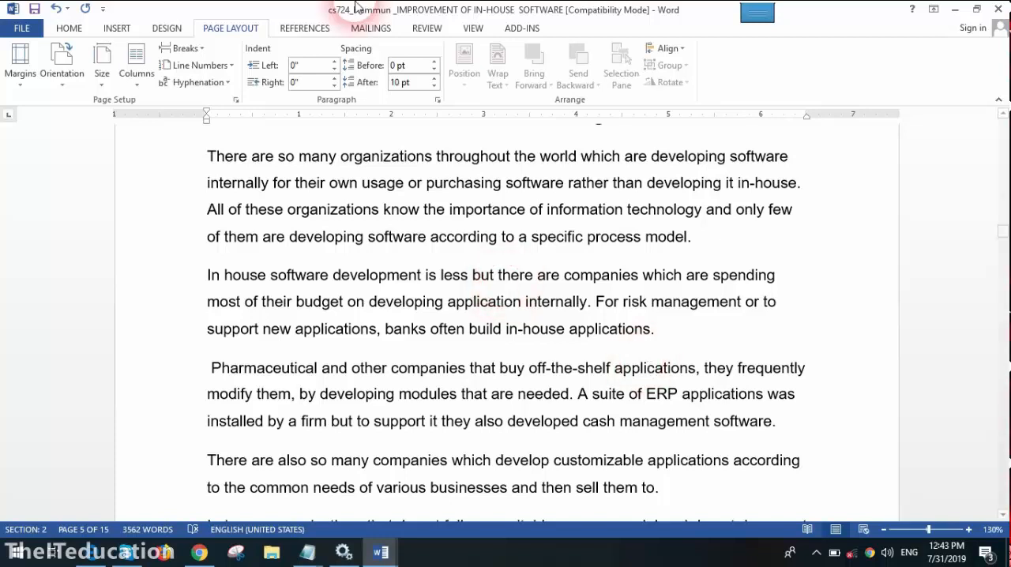
# - Switch to Document1 and delete all of its content
pyautogui.click(381, 551)
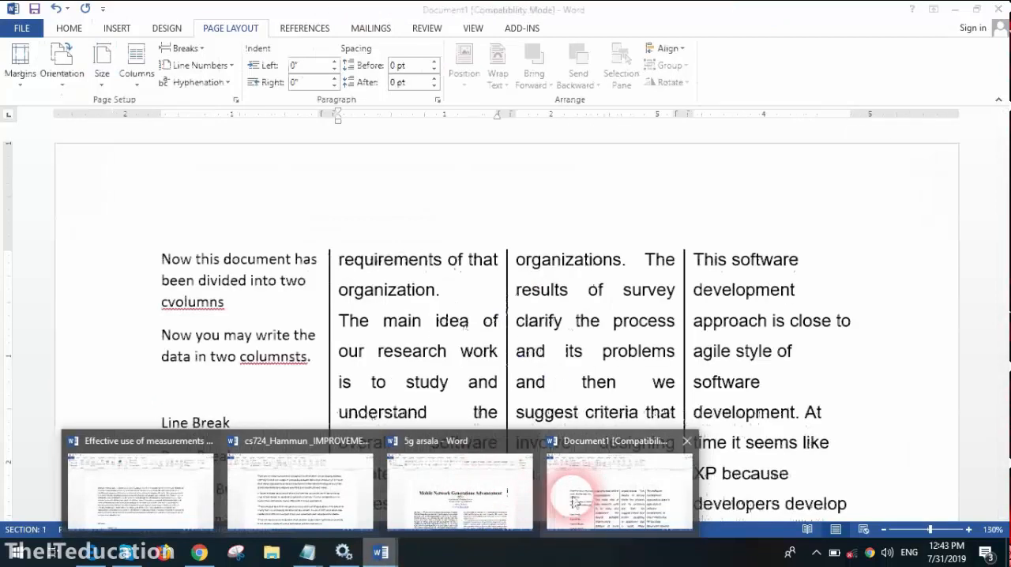
pyautogui.click(583, 514)
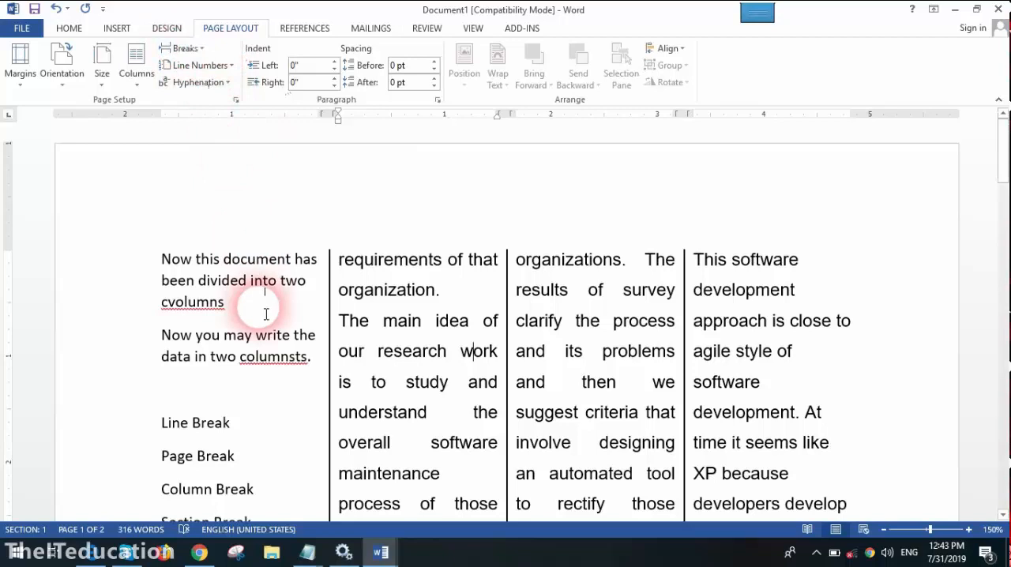
pyautogui.hotkey('ctrl', 'a')
pyautogui.press('Delete')
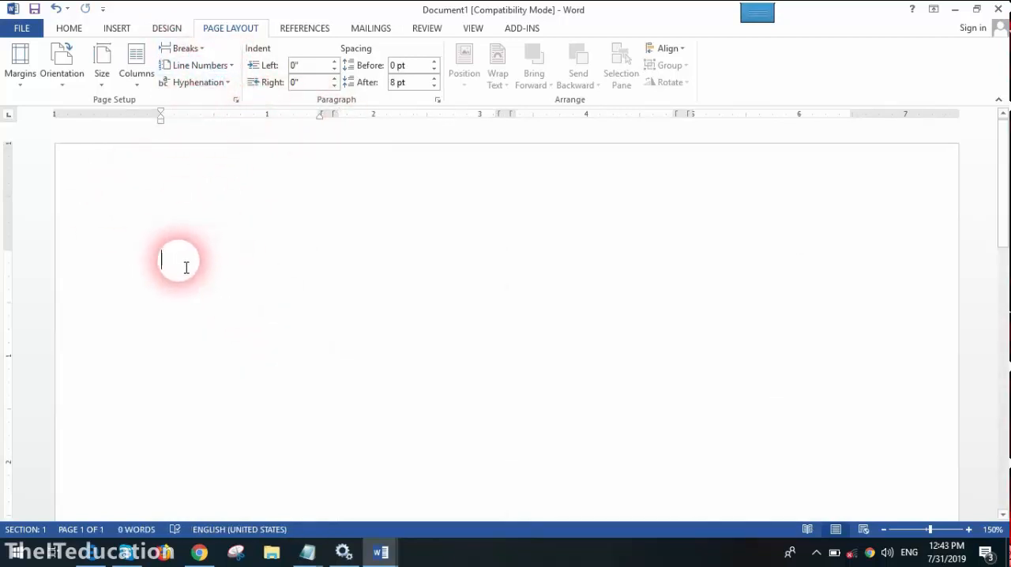
# - Enter "This si s colomen no 1 I want to write in column two with fillining the complete." in the first column
pyautogui.write('This si')
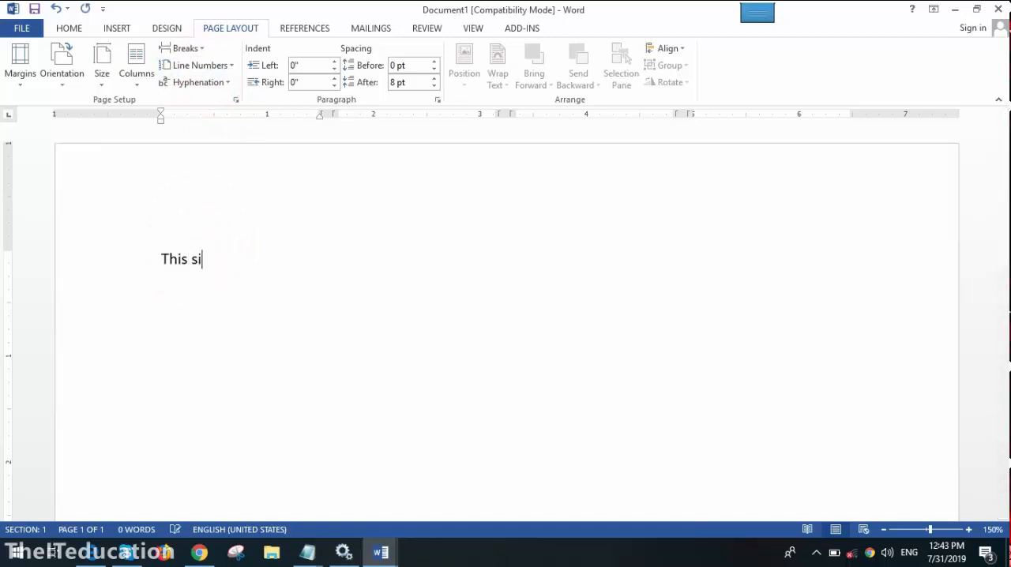
pyautogui.write(' s colomen no ')
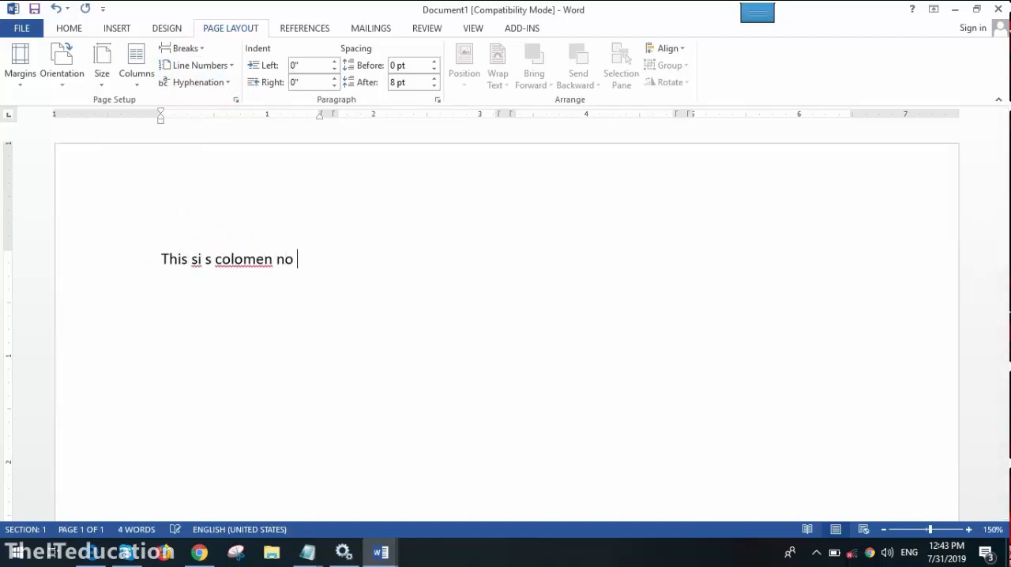
pyautogui.write('1 I wa')
pyautogui.press('BackSpace')
pyautogui.write('I want to')
pyautogui.write(' weite')
pyautogui.press('BackSpace')
pyautogui.press('BackSpace')
pyautogui.press('BackSpace')
pyautogui.press('BackSpace')
pyautogui.press('BackSpace')
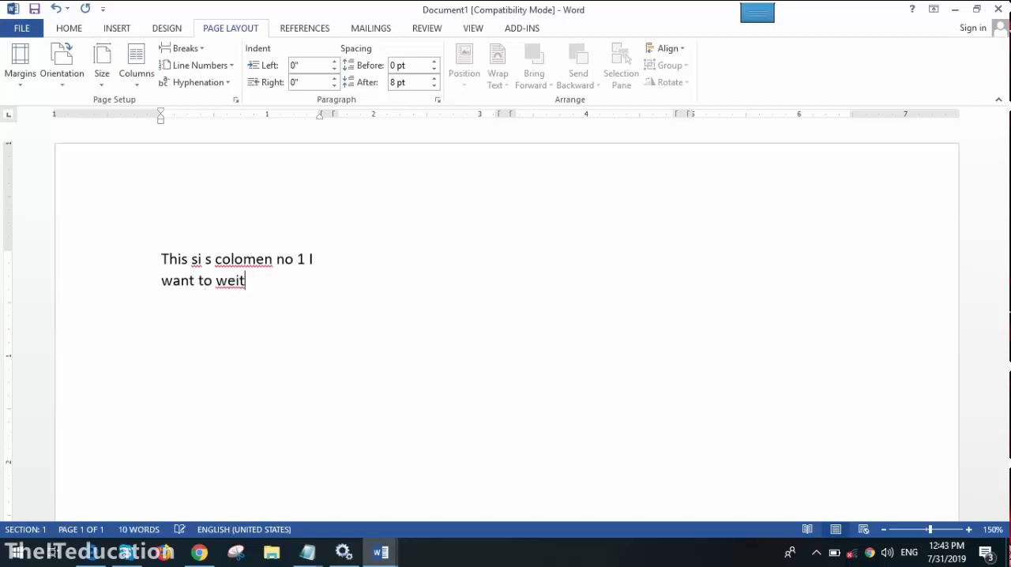
pyautogui.write('rite in colo')
pyautogui.press('BackSpace')
pyautogui.write('um')
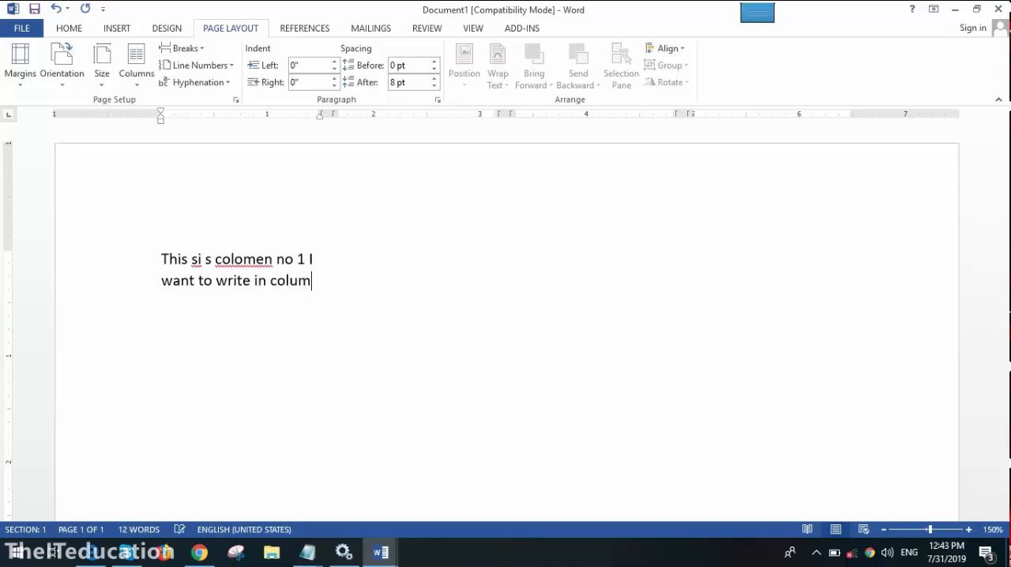
pyautogui.write('n two with fillining the comeote')
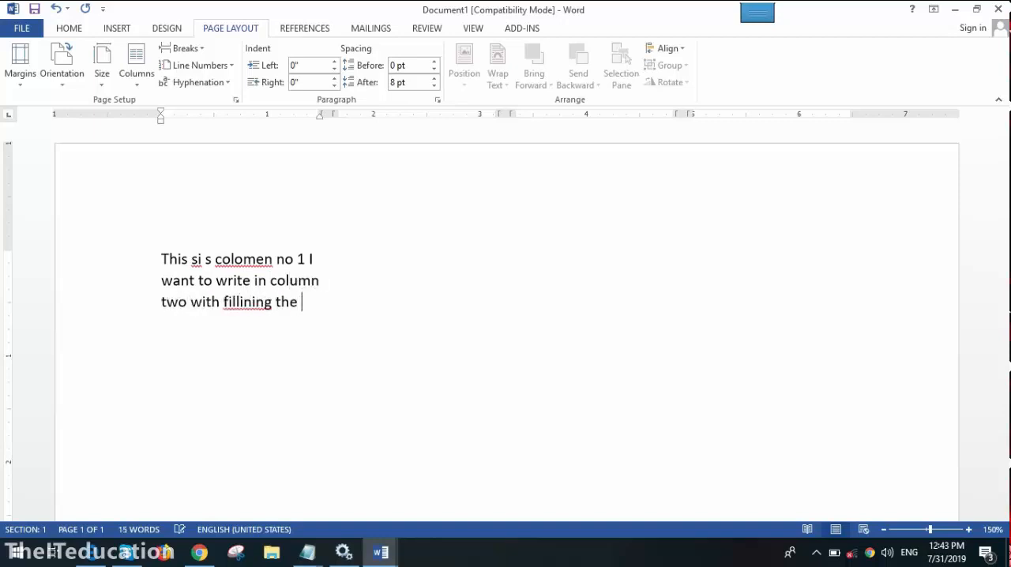
pyautogui.press('BackSpace')
pyautogui.press('BackSpace')
pyautogui.press('BackSpace')
pyautogui.press('BackSpace')
pyautogui.write('plete.')
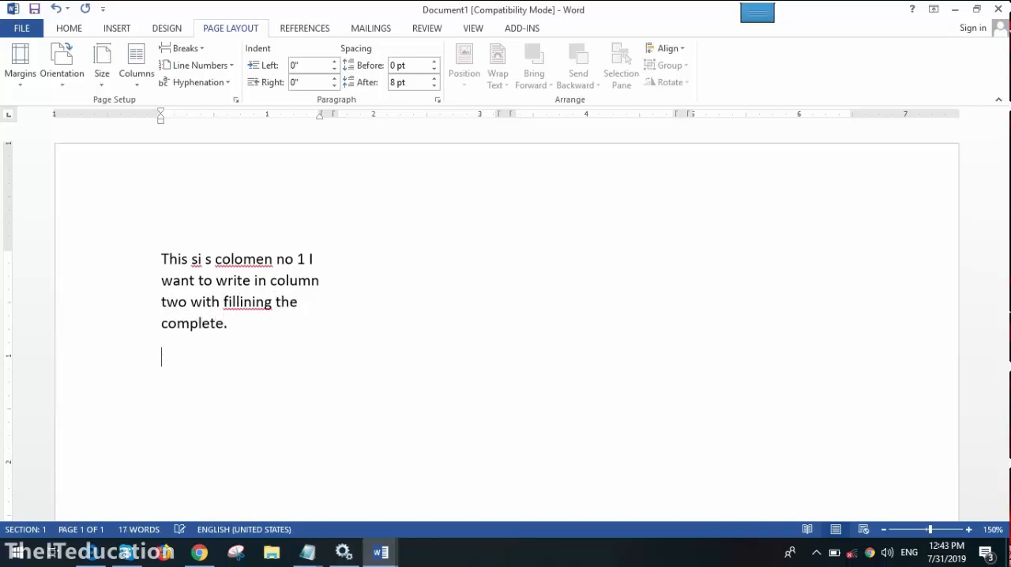
# - Replace the misspelled "fillining" with the suggestion "filliping" and correct "colomen" to "column"
pyautogui.rightClick(232, 304)
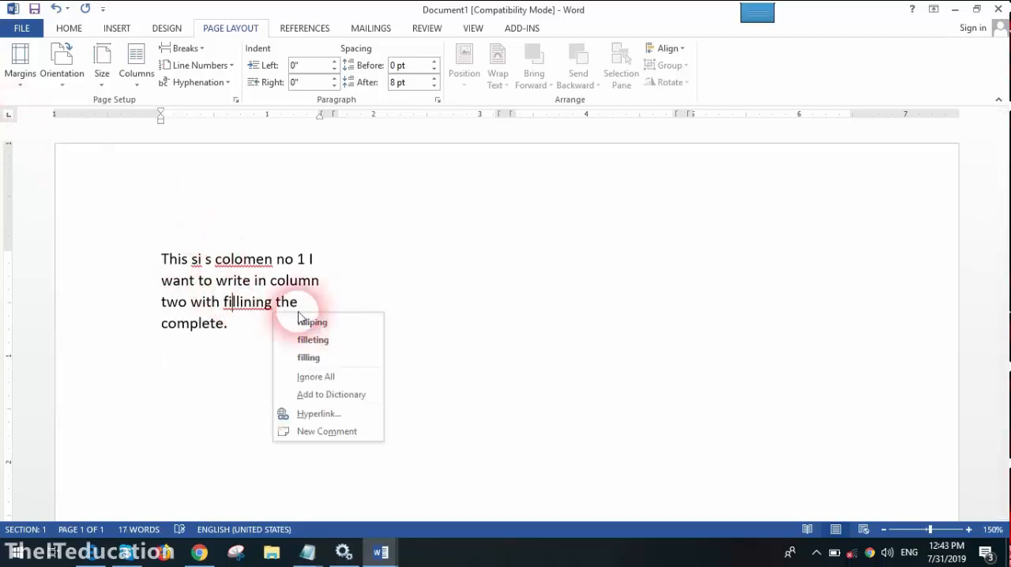
pyautogui.click(312, 321)
pyautogui.rightClick(245, 261)
pyautogui.press('Escape')
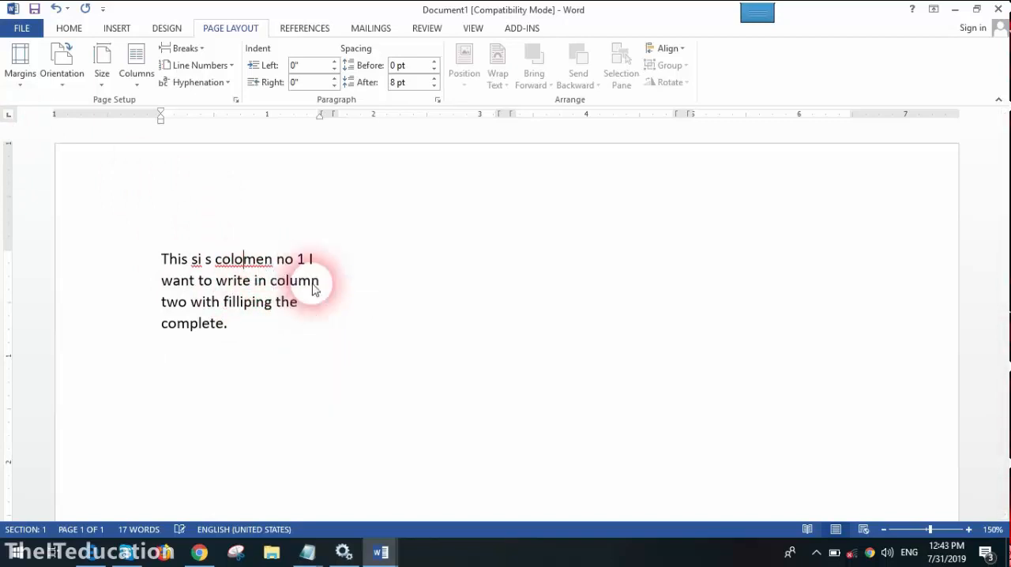
pyautogui.click(189, 357)
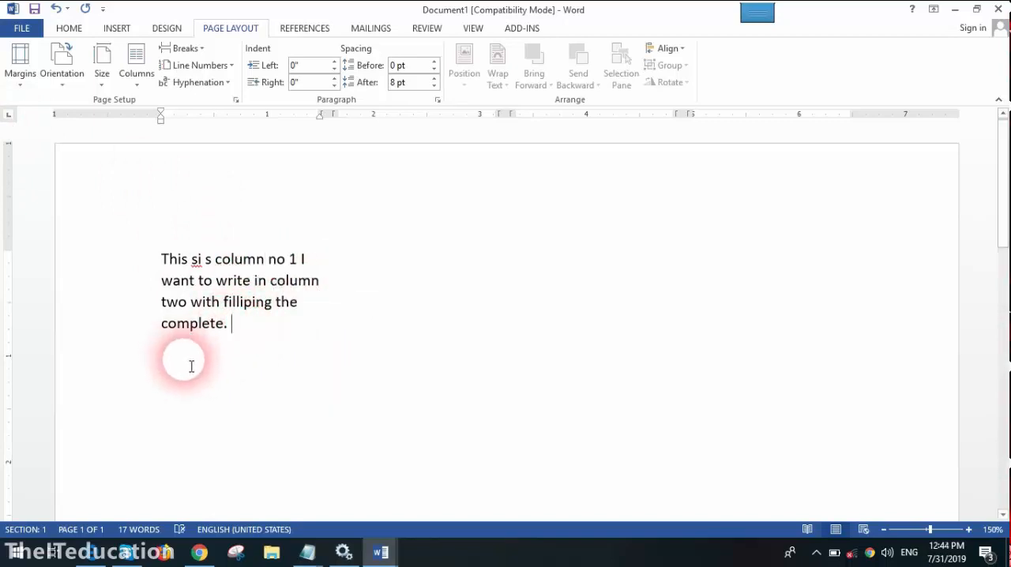
# - Insert a column break on a new line below the first column's text
pyautogui.press('Return')
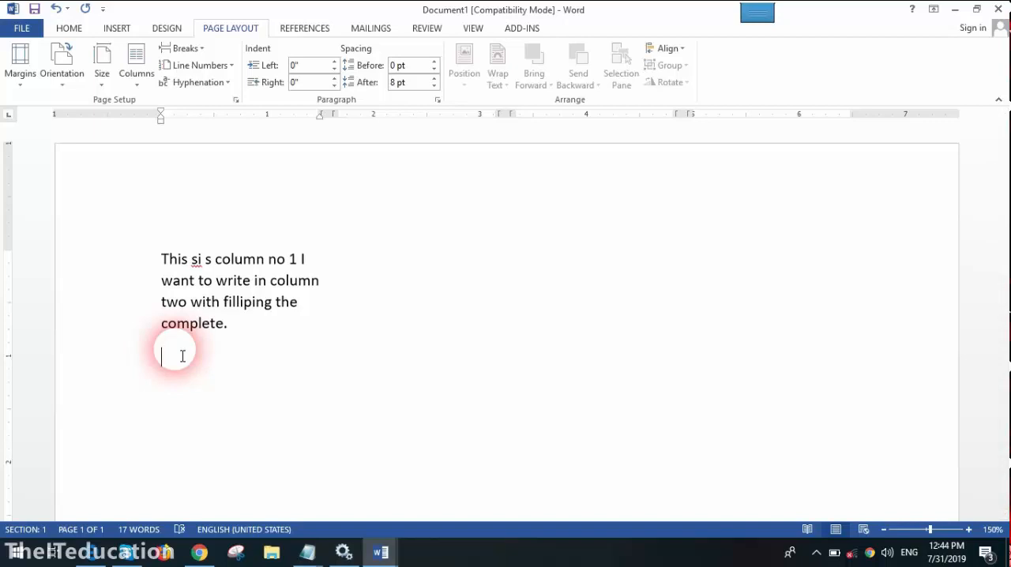
pyautogui.click(200, 49)
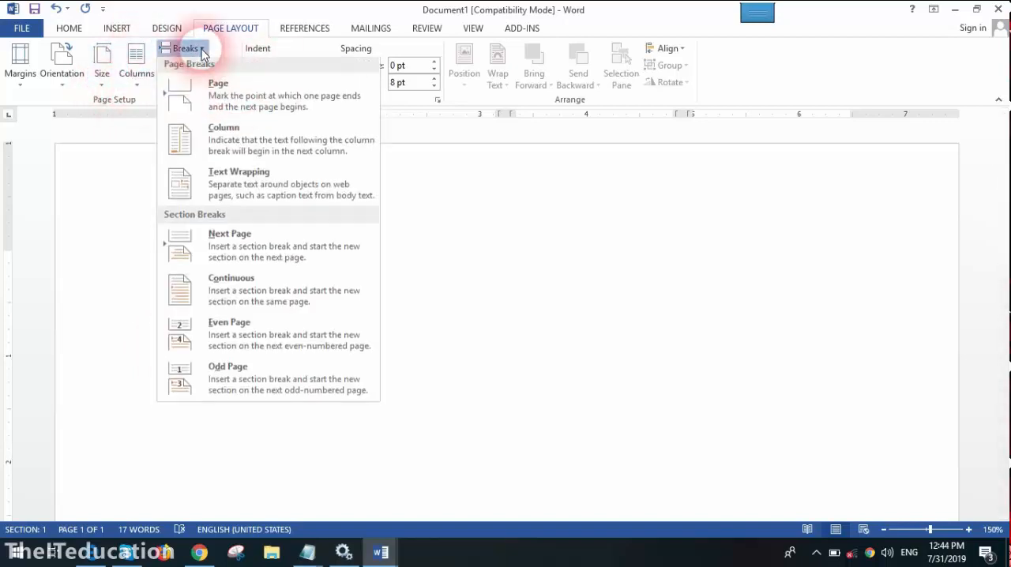
pyautogui.click(238, 148)
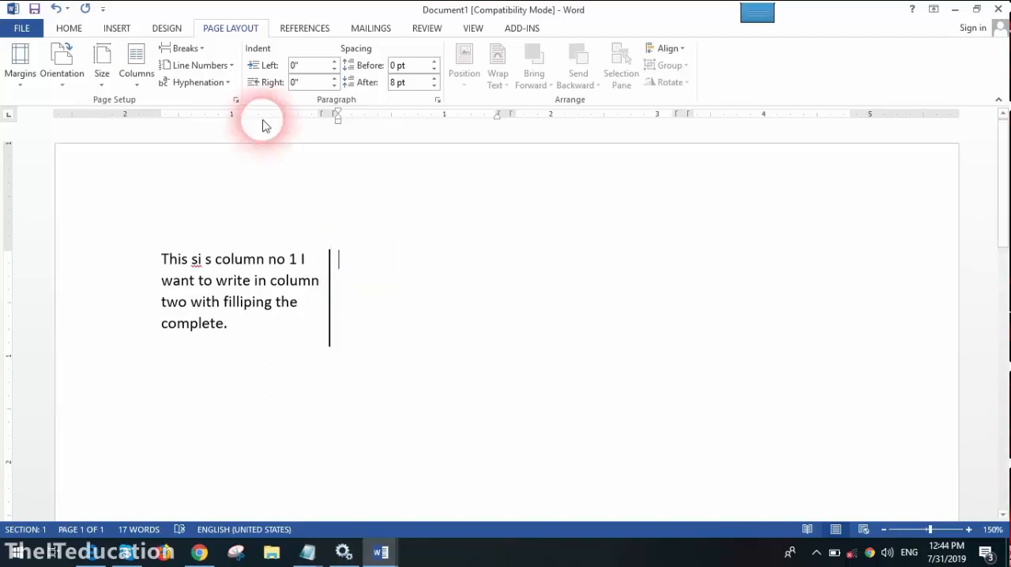
# - Switch to the paper titled "Mobile Network Generations Advancement"
pyautogui.click(381, 553)
pyautogui.click(466, 518)
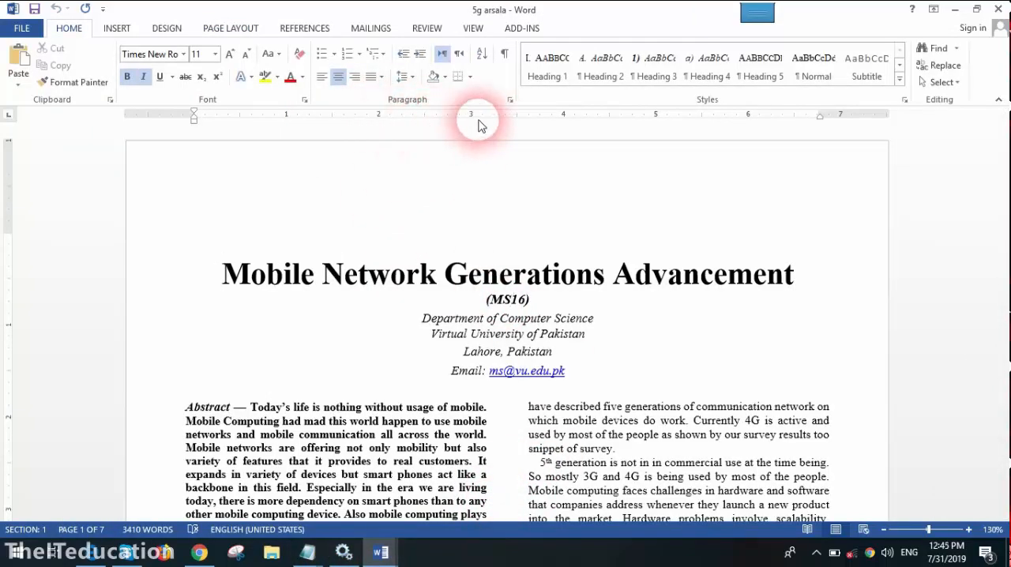
# - Check which section the paper's title and its two-column abstract each belong to
pyautogui.click(337, 407)
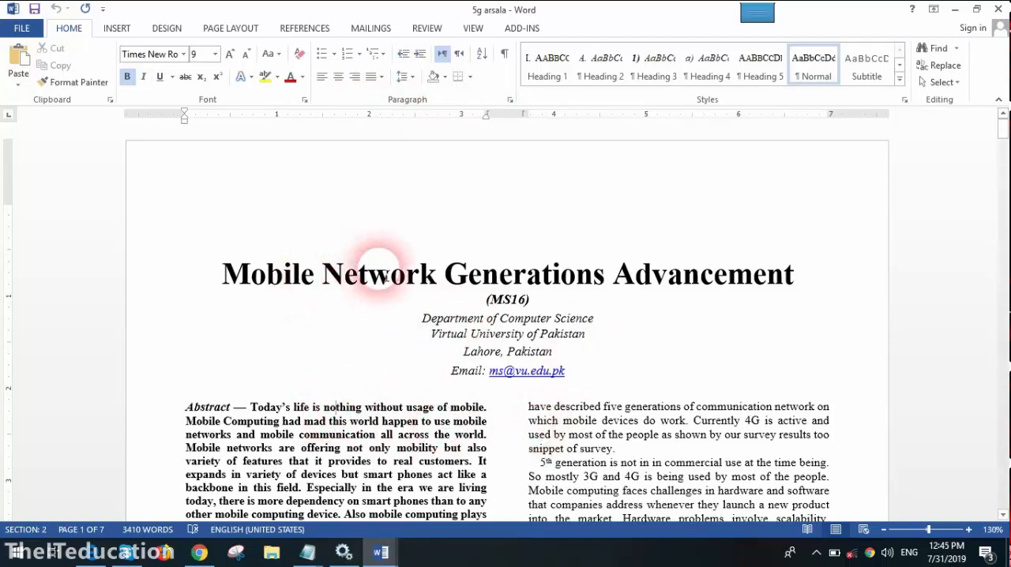
pyautogui.click(304, 487)
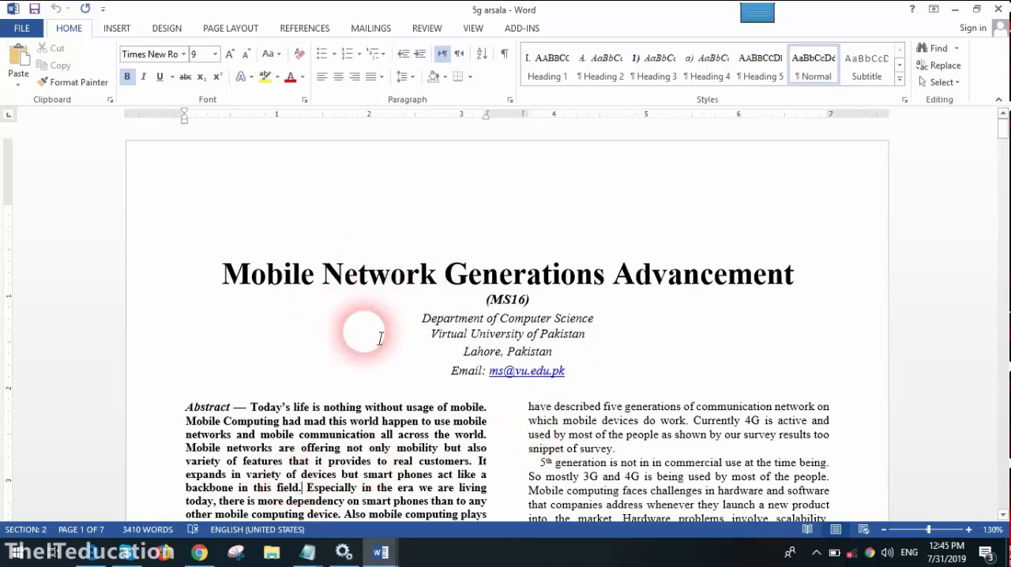
pyautogui.click(390, 278)
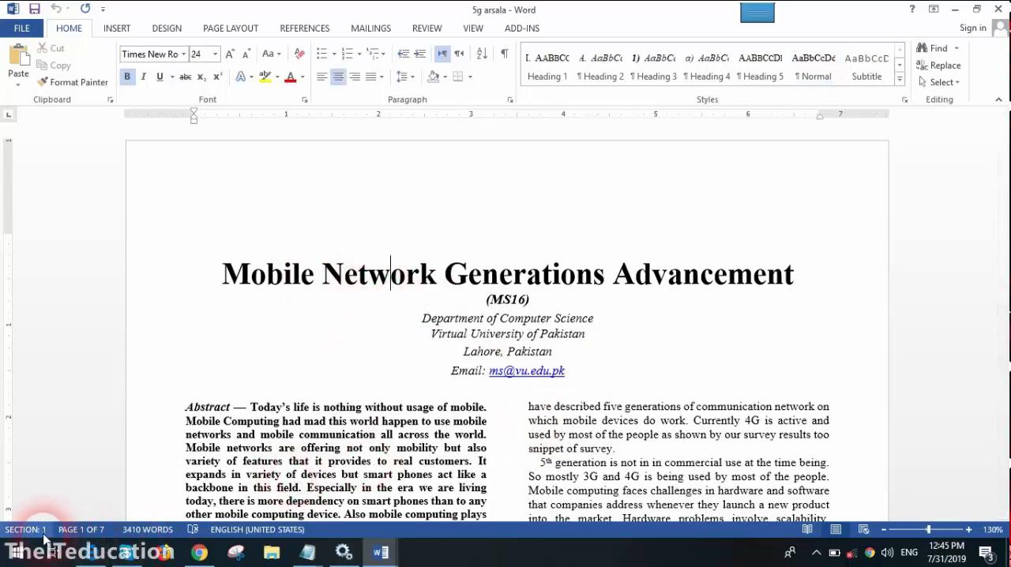
pyautogui.click(209, 504)
pyautogui.click(282, 461)
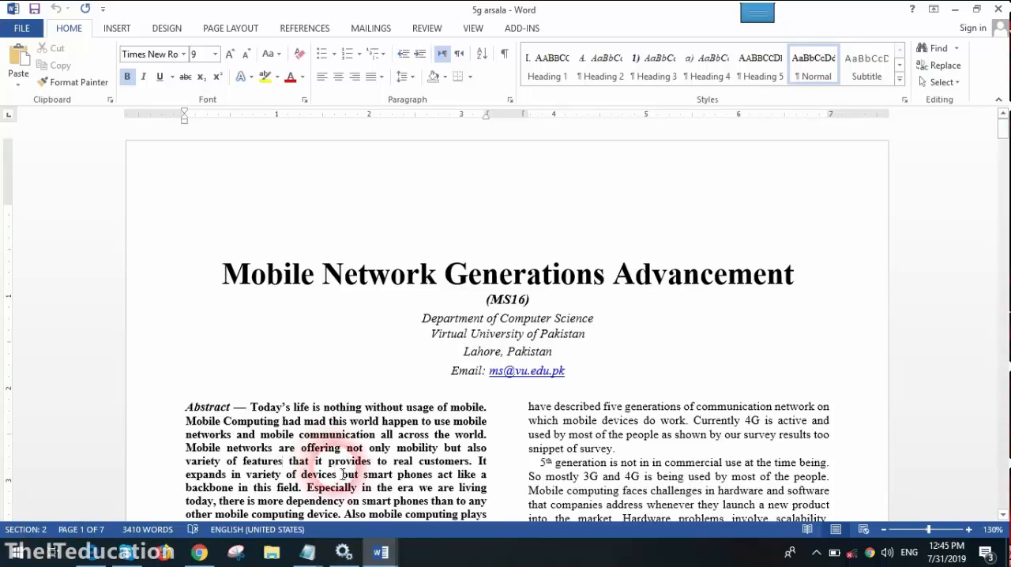
# - Copy the paper's whole title block, from the title through the e-mail line
pyautogui.moveTo(214, 277); pyautogui.dragTo(558, 379)
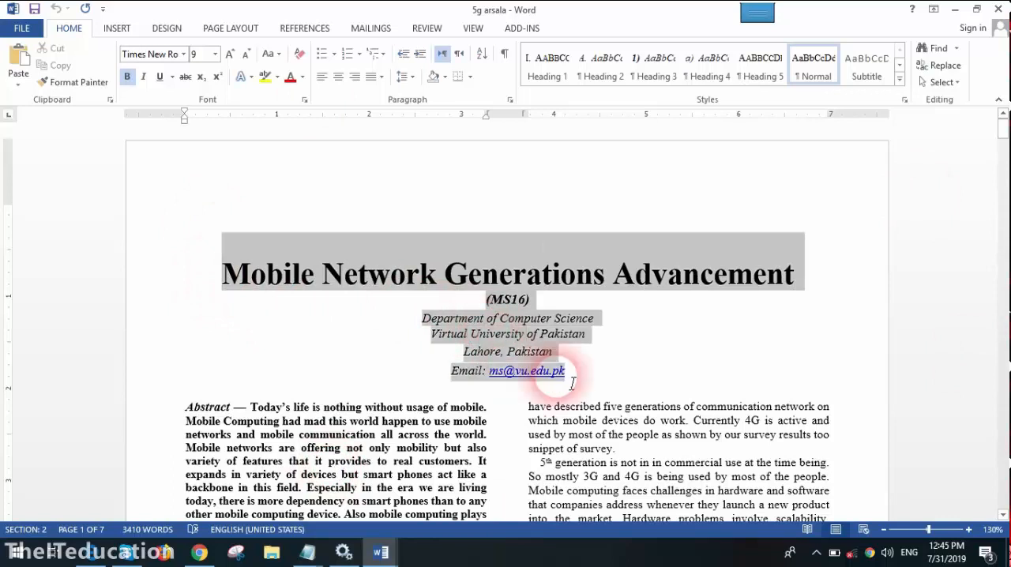
pyautogui.rightClick(512, 360)
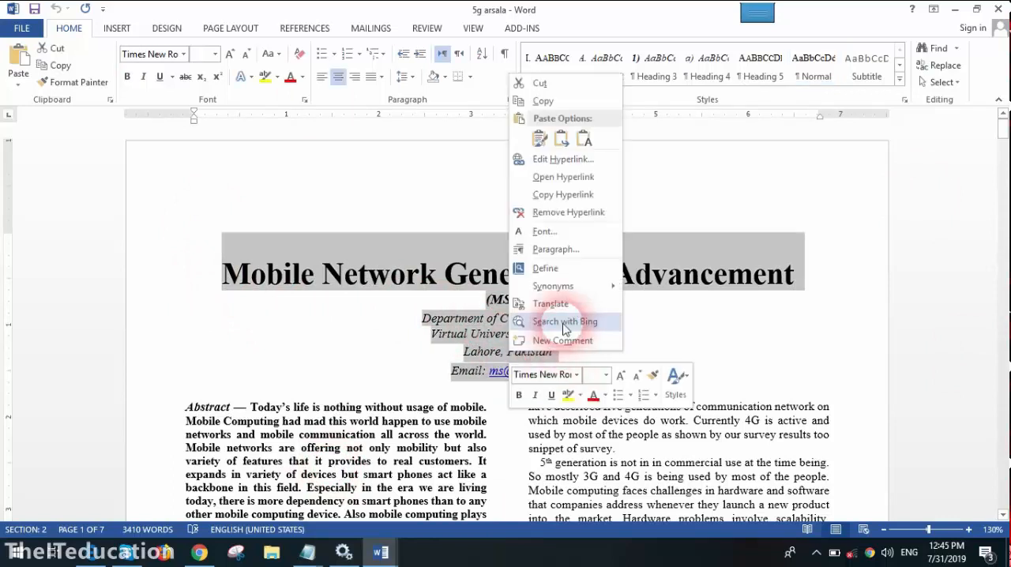
pyautogui.click(521, 101)
# - Switch to Document1 and set all of its text to a one-column layout
pyautogui.moveTo(381, 552)
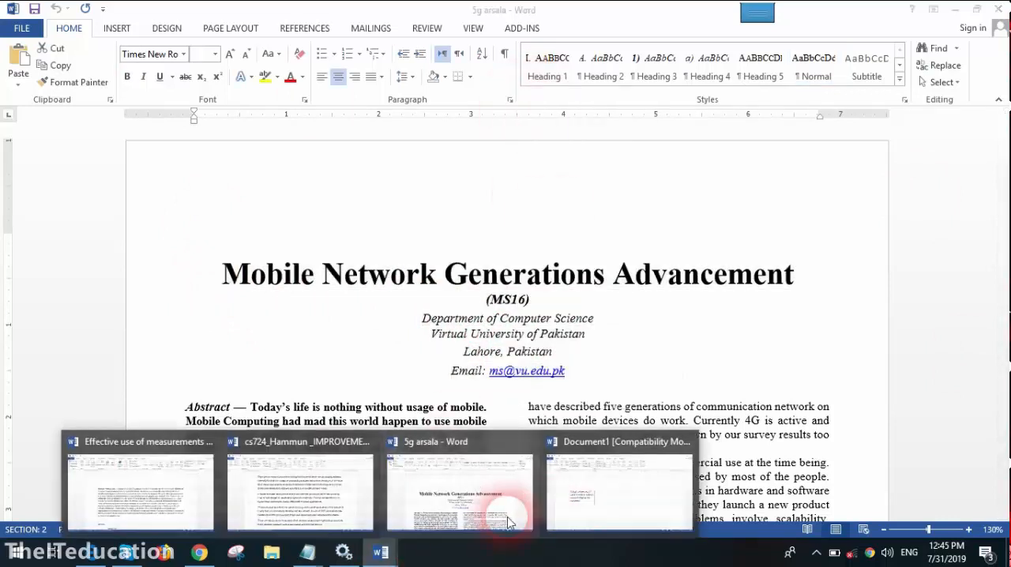
pyautogui.click(598, 499)
pyautogui.hotkey('ctrl', 'a')
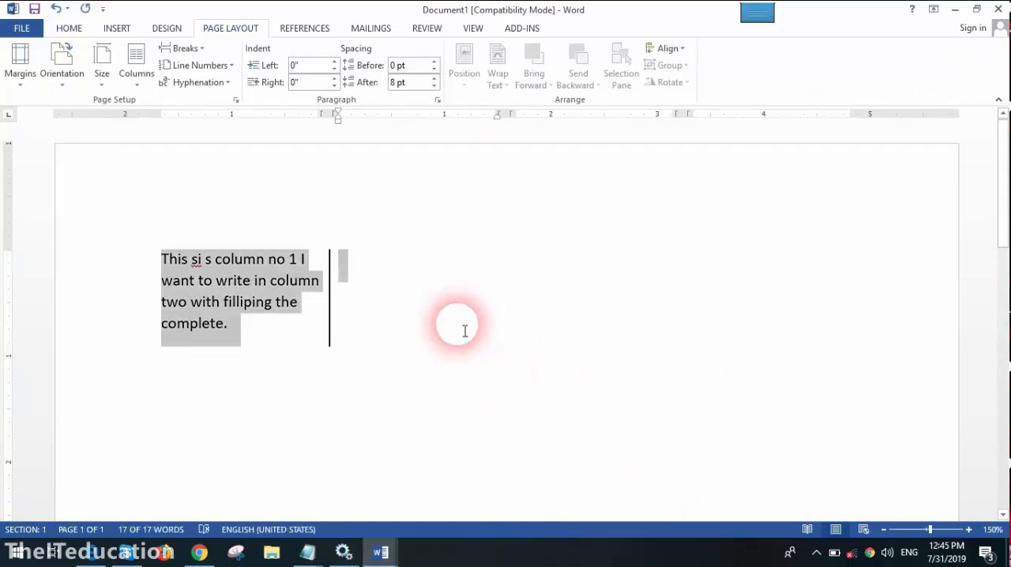
pyautogui.click(136, 87)
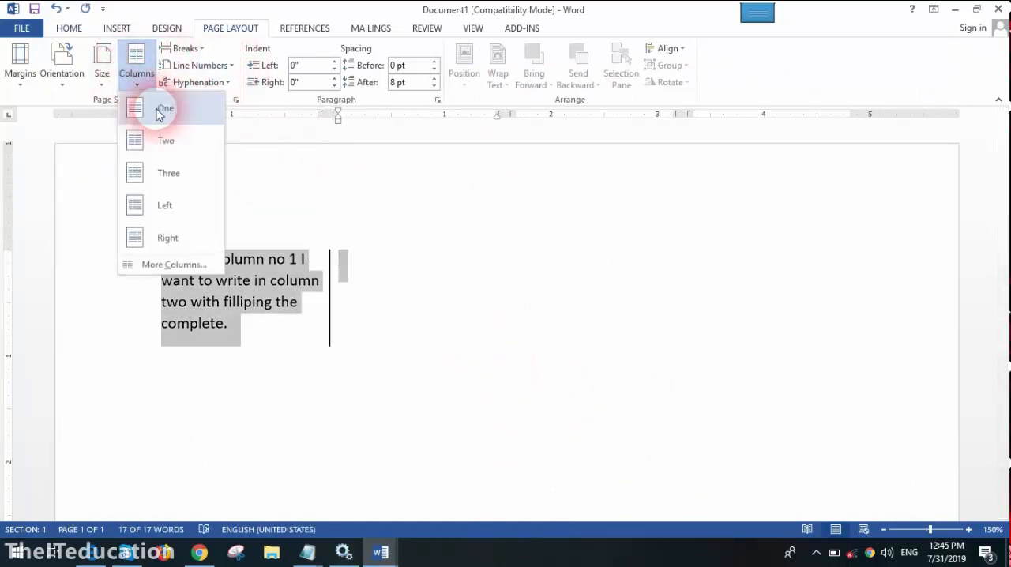
pyautogui.click(158, 106)
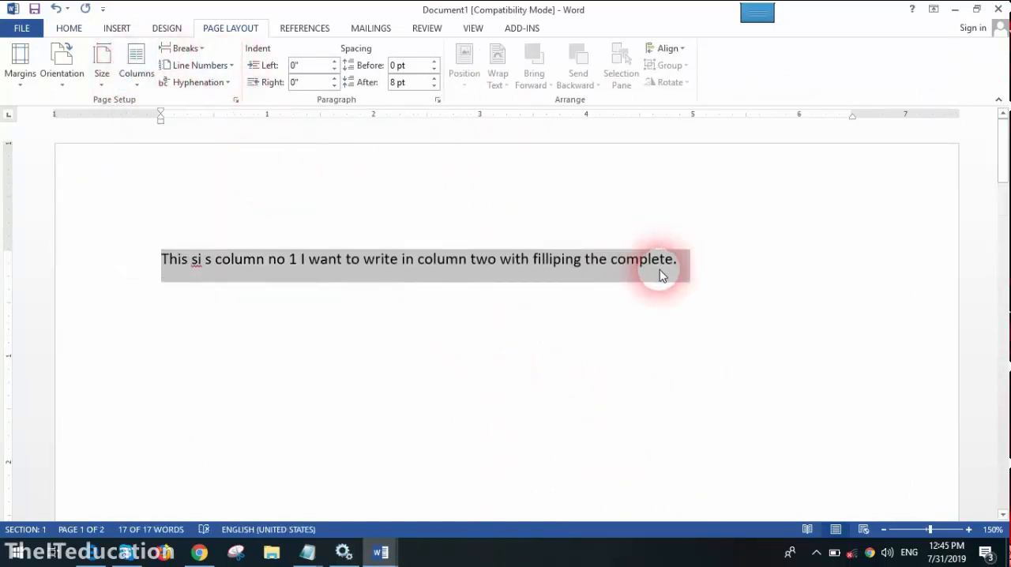
# - Replace all the existing text in Document1 with the copied title block
pyautogui.press('Delete')
pyautogui.hotkey('ctrl', 'v')
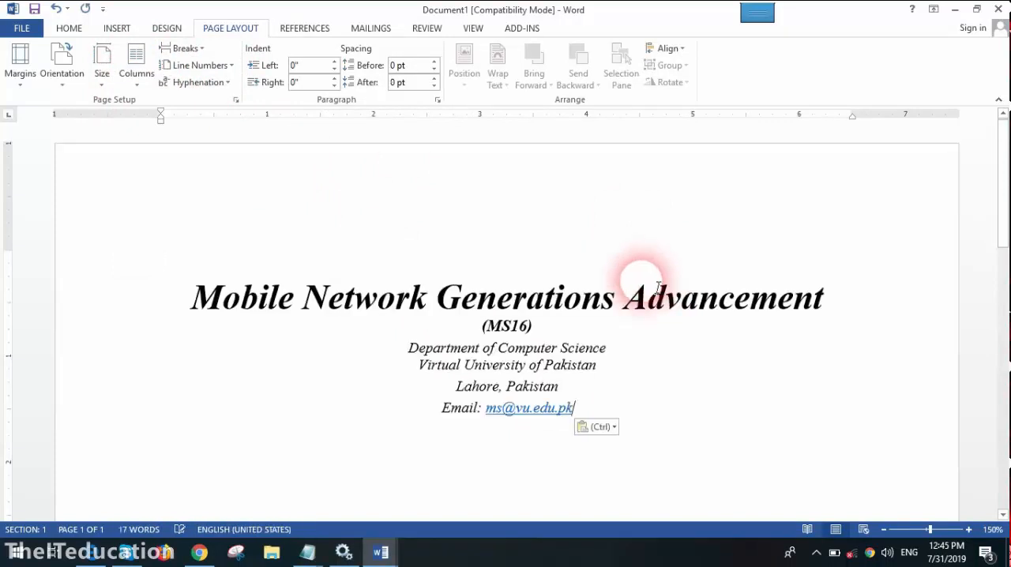
pyautogui.click(267, 237)
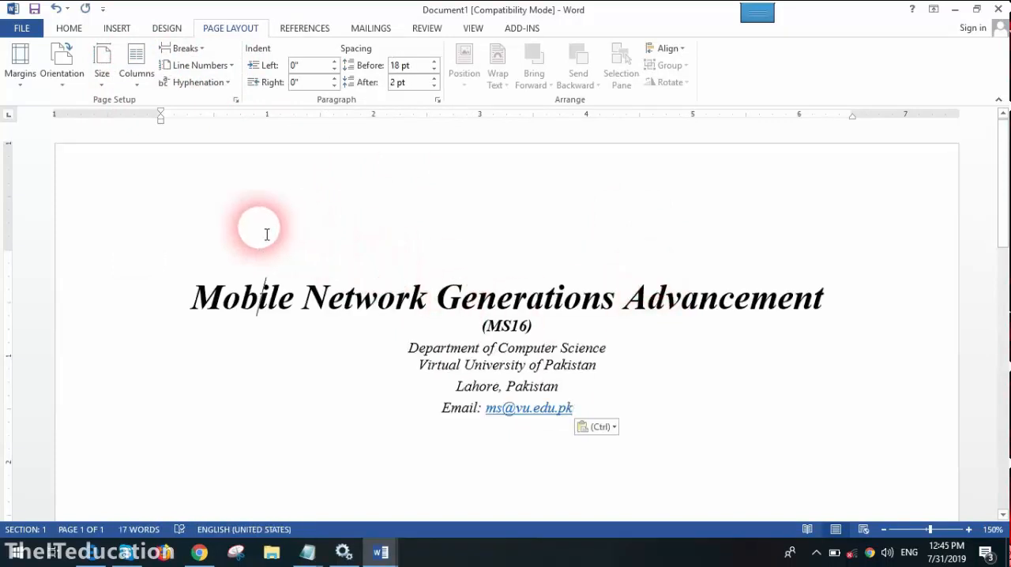
# - Insert a continuous section break at the end of the title block's e-mail line
pyautogui.click(593, 412)
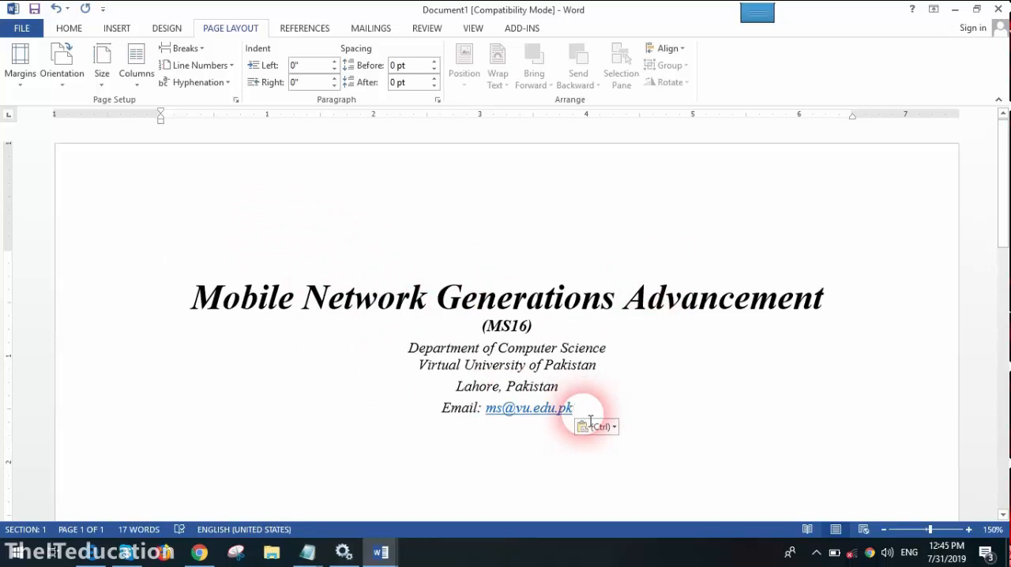
pyautogui.click(116, 29)
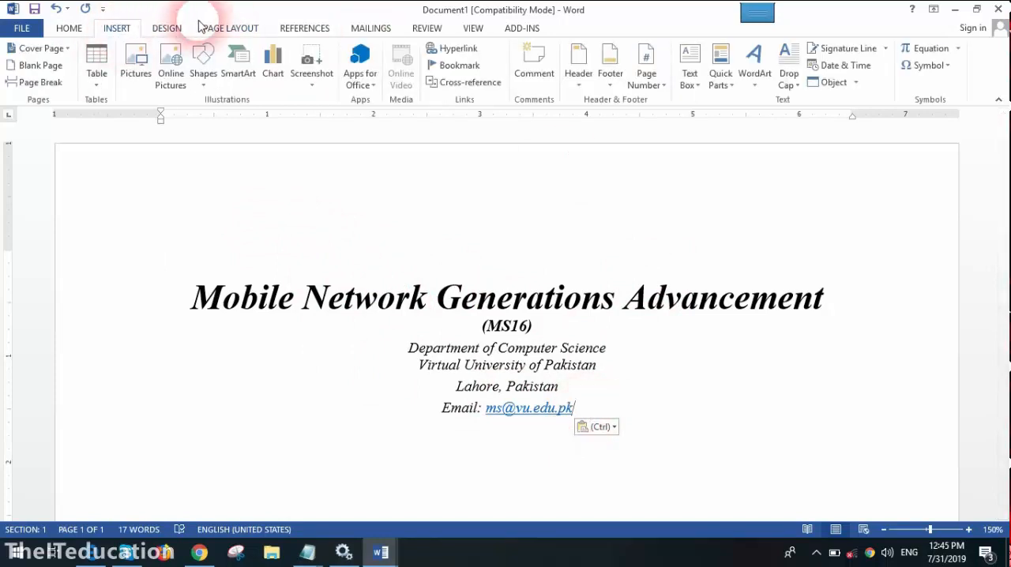
pyautogui.click(237, 27)
pyautogui.click(180, 49)
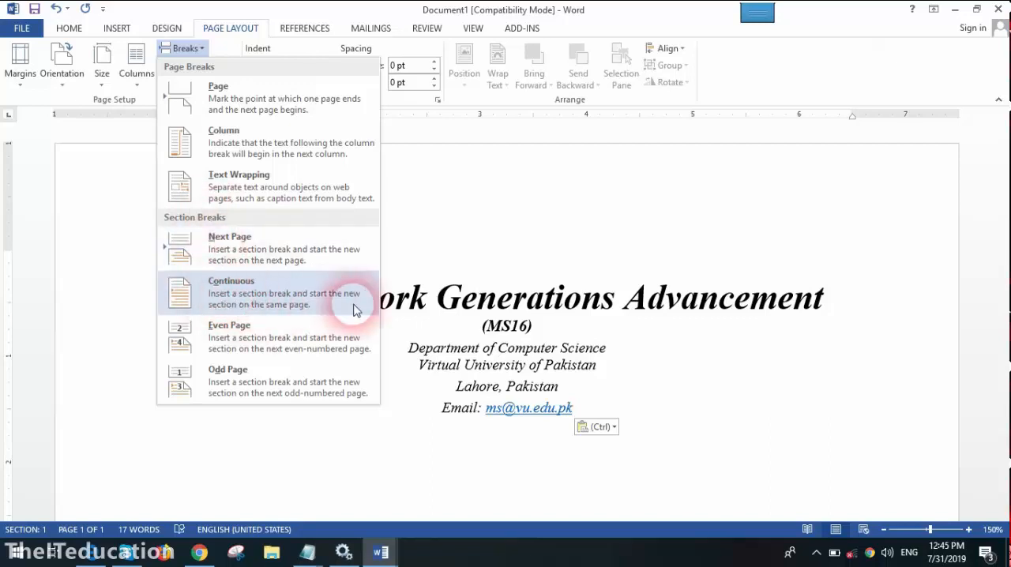
pyautogui.click(260, 313)
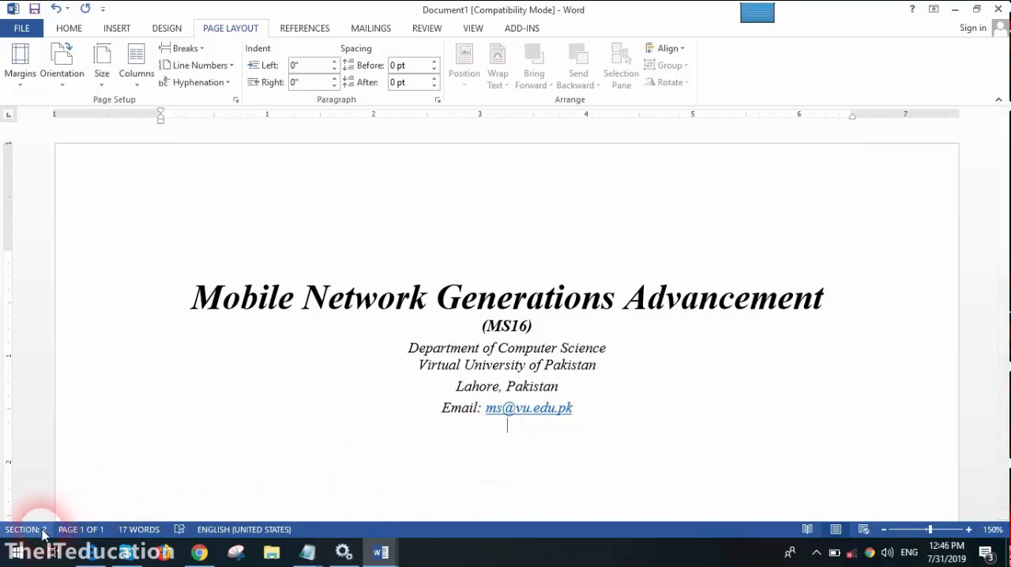
# - Apply a two-column layout to the new section below the title block
pyautogui.click(564, 347)
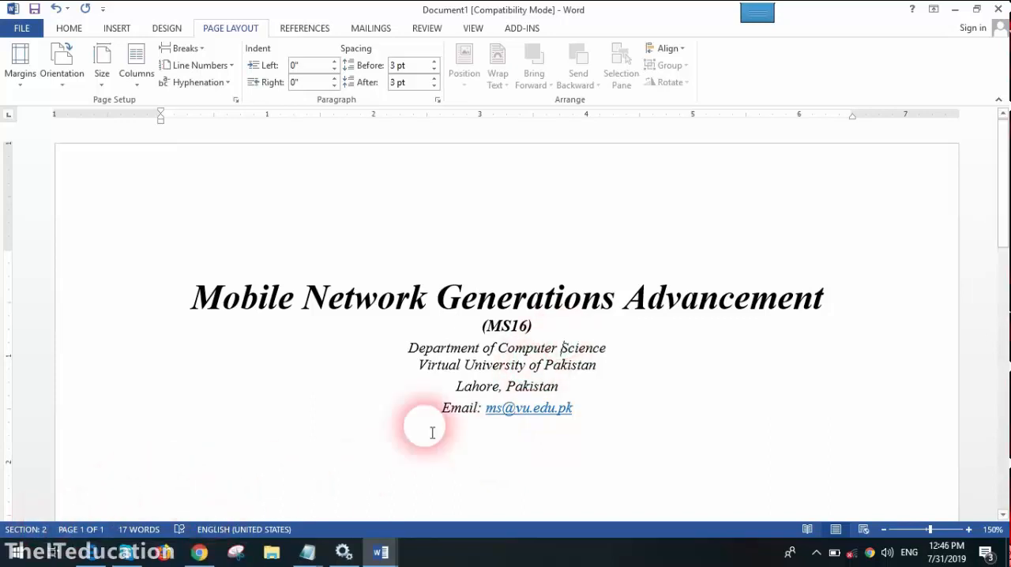
pyautogui.click(516, 433)
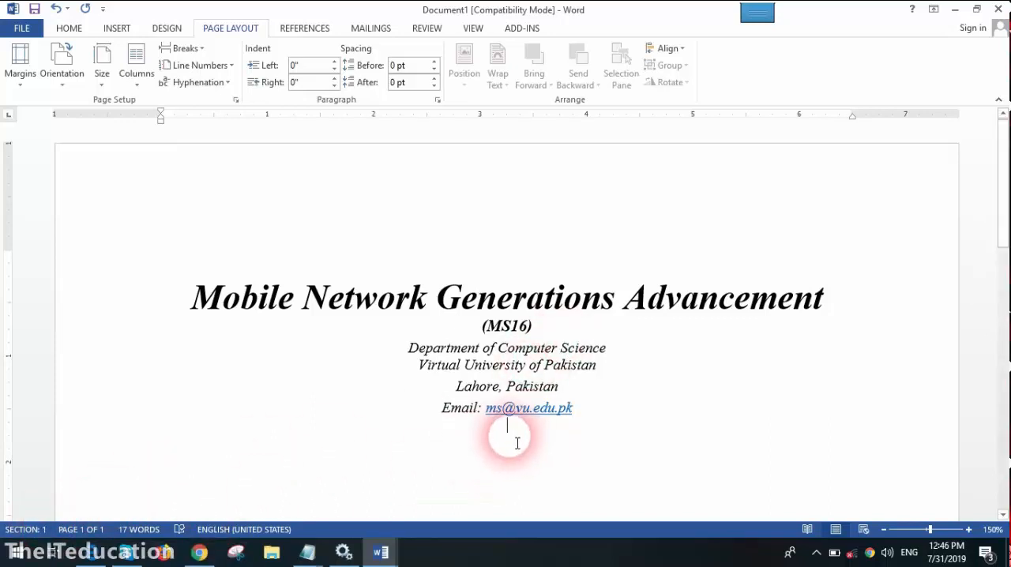
pyautogui.click(138, 69)
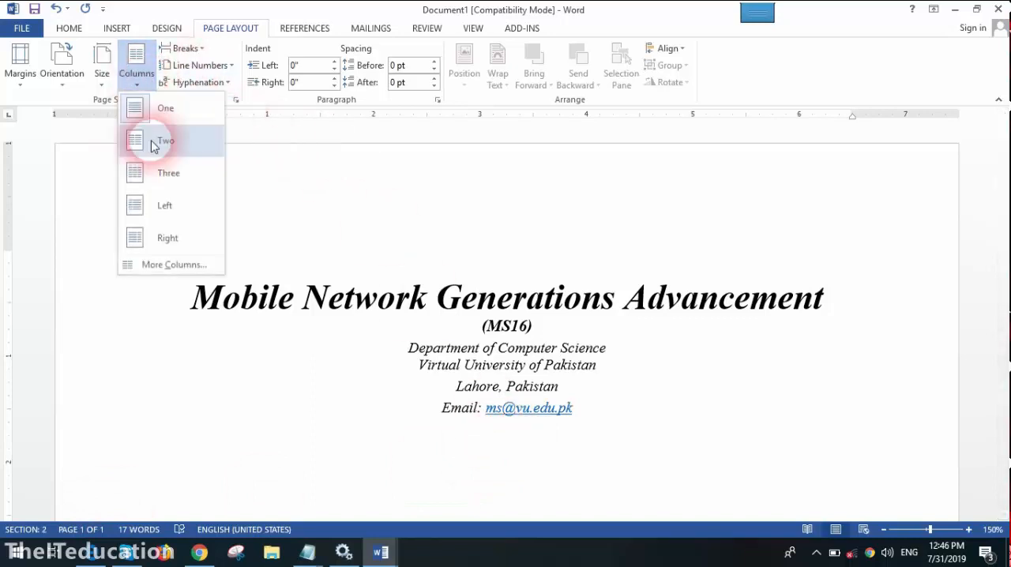
pyautogui.click(154, 148)
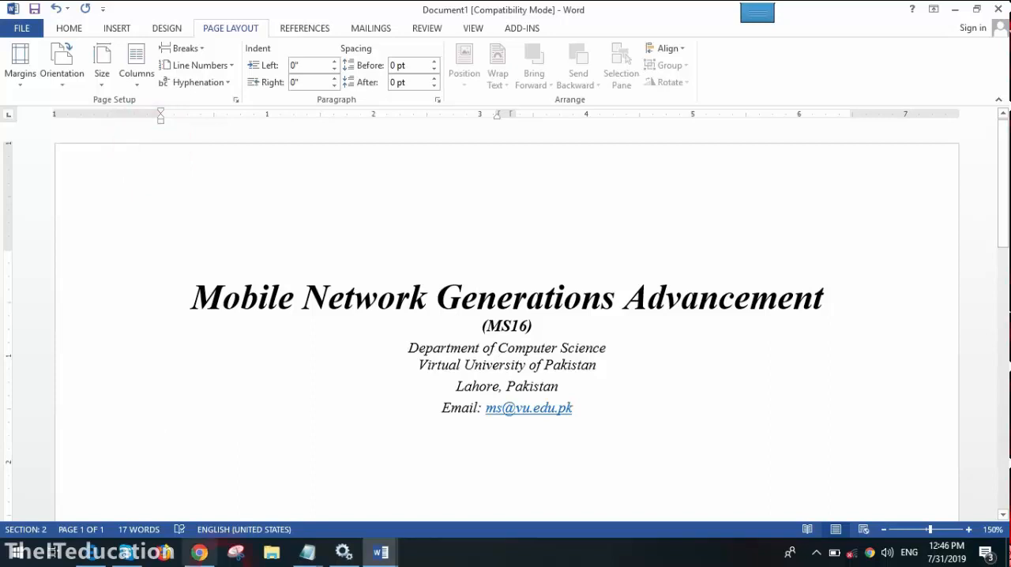
# - Switch back to the "5g arsala" paper and select its full abstract paragraph for copying
pyautogui.click(380, 555)
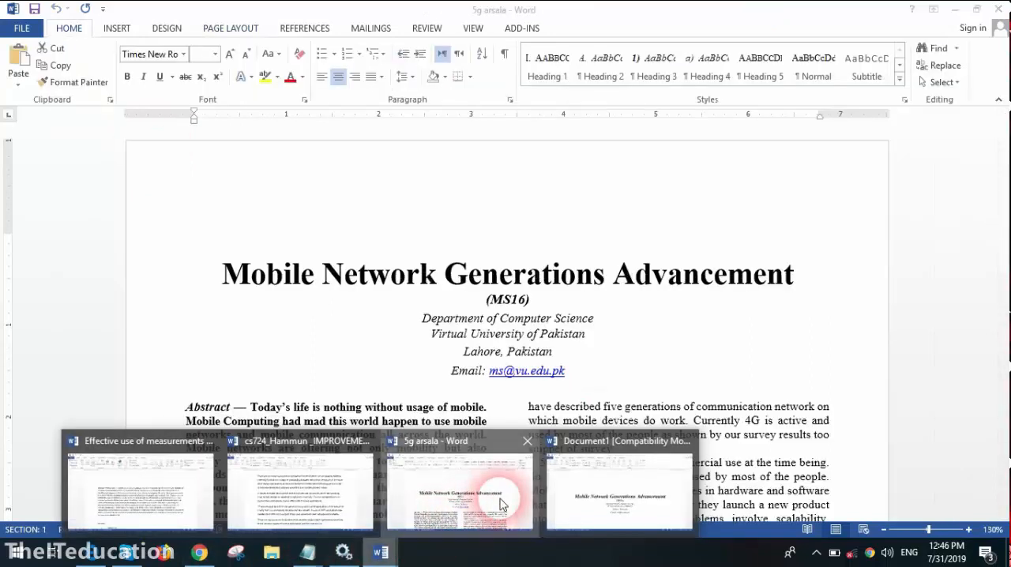
pyautogui.click(499, 505)
pyautogui.tripleClick(286, 466)
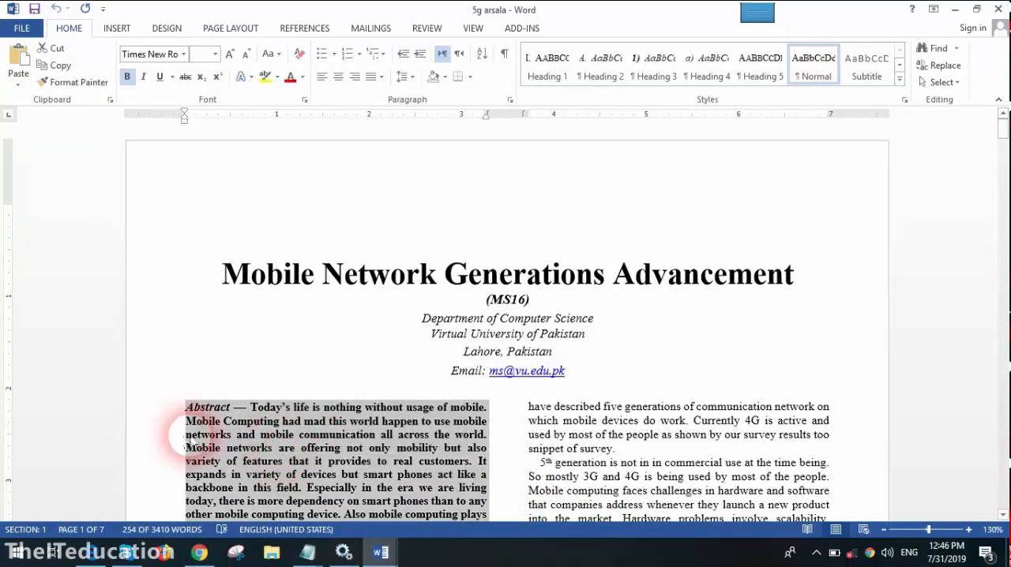
# - Paste the copied abstract into the two-column section of Document1
pyautogui.click(387, 554)
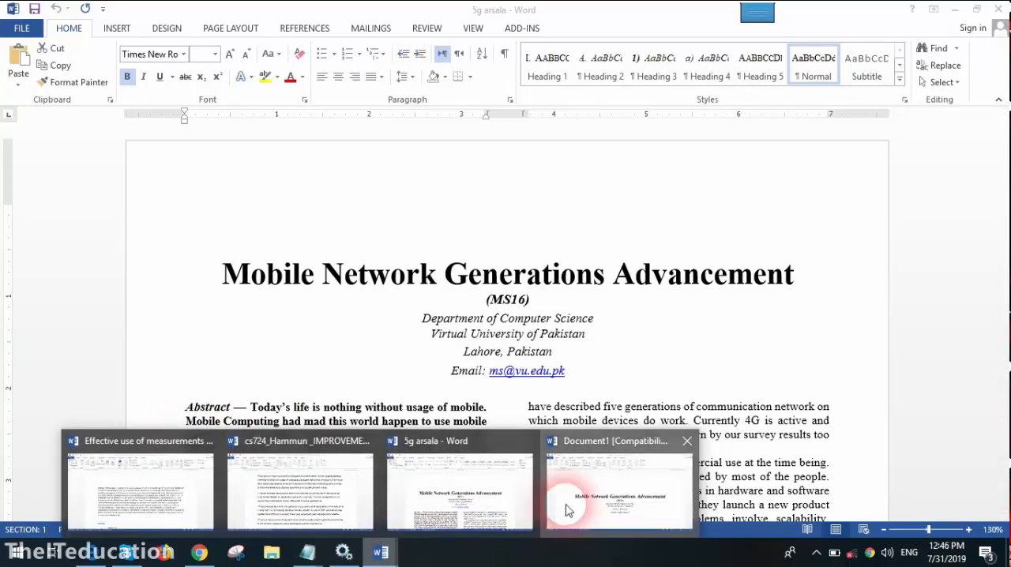
pyautogui.click(564, 508)
pyautogui.click(297, 507)
pyautogui.hotkey('ctrl', 'v')
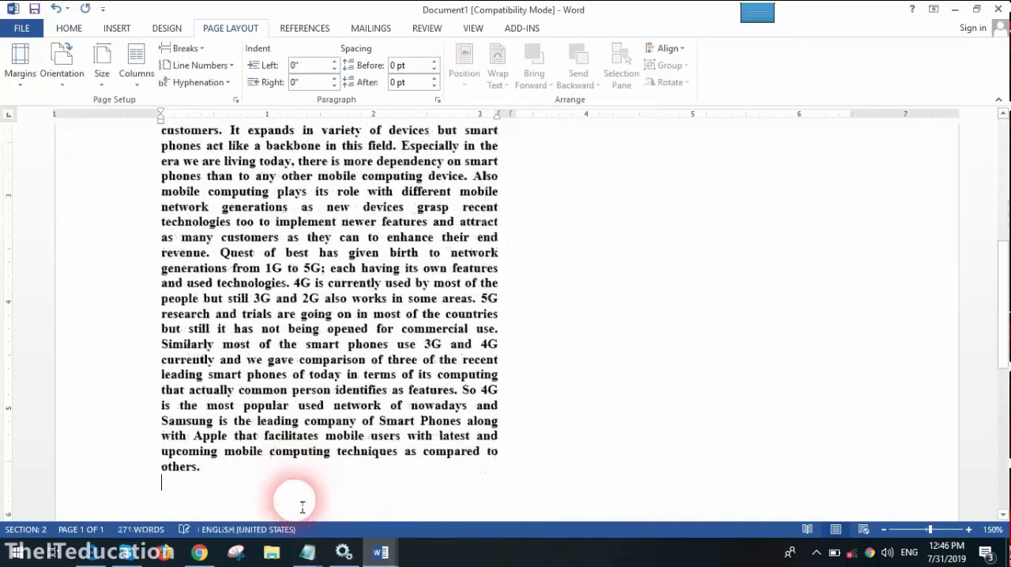
pyautogui.scroll(10, 301, 502)
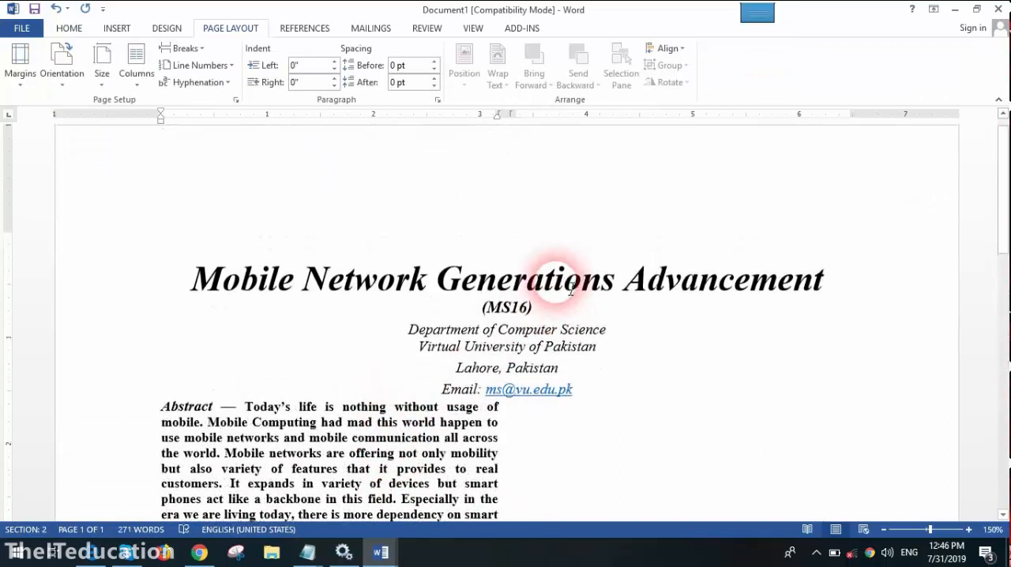
# - Add a blank line after the e-mail line to separate the title block from the abstract
pyautogui.click(586, 393)
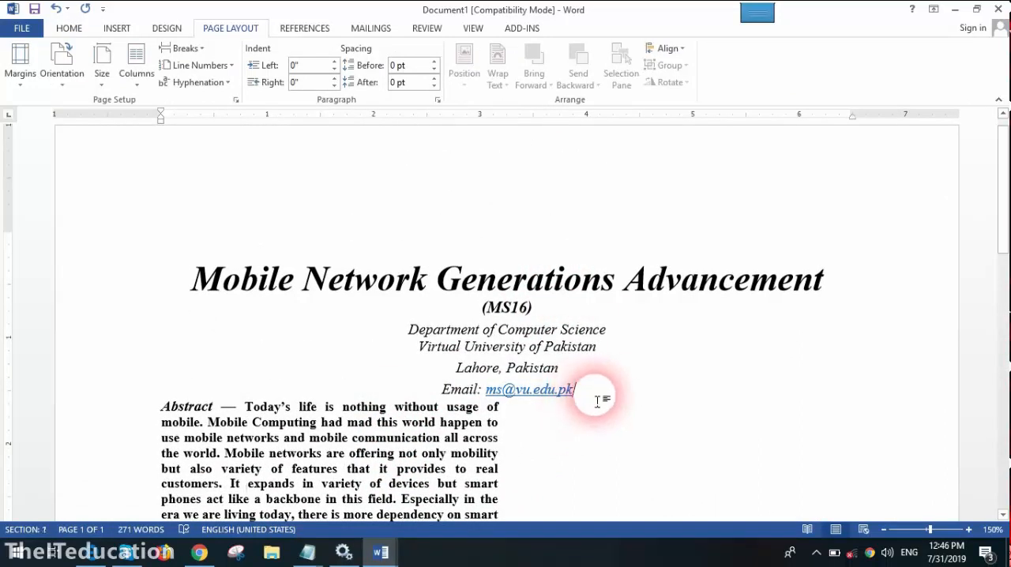
pyautogui.press('Return')
pyautogui.scroll(-2, 474, 400)
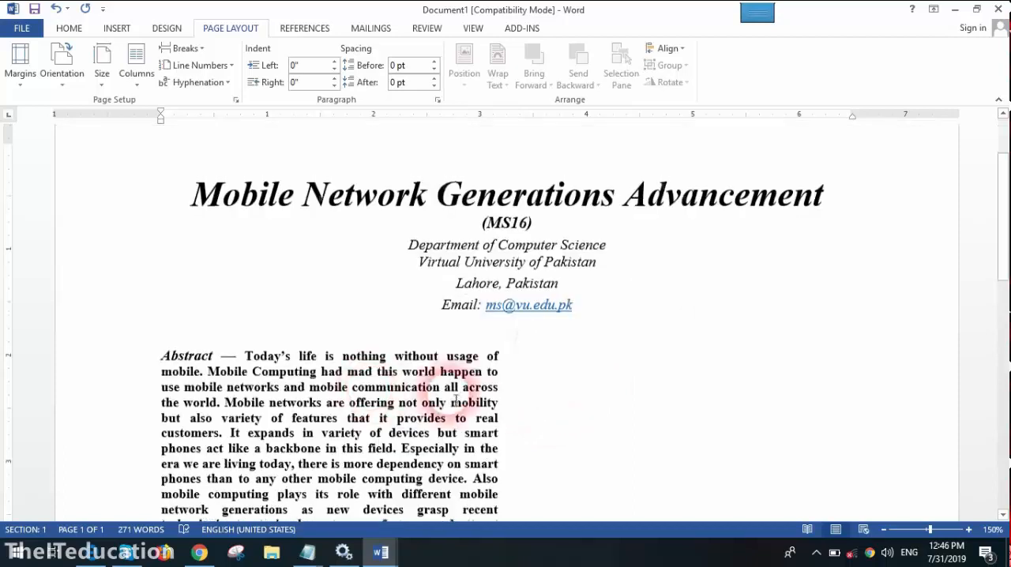